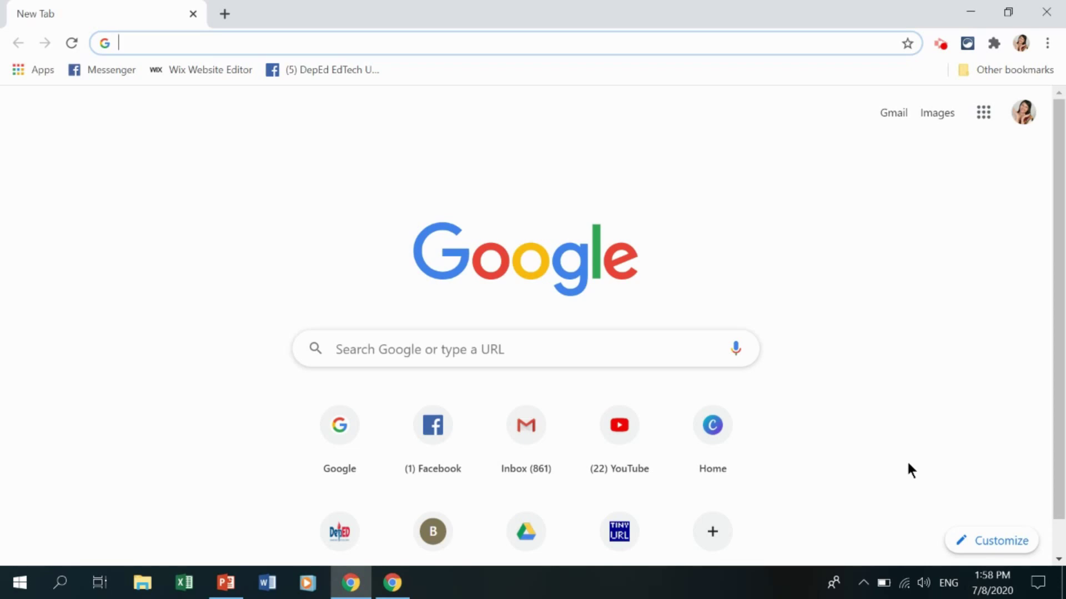
Step: Google 'custom cursor for chrome' and open the Custom Cursor for Chrome™ Web Store listing
left_click(465, 349)
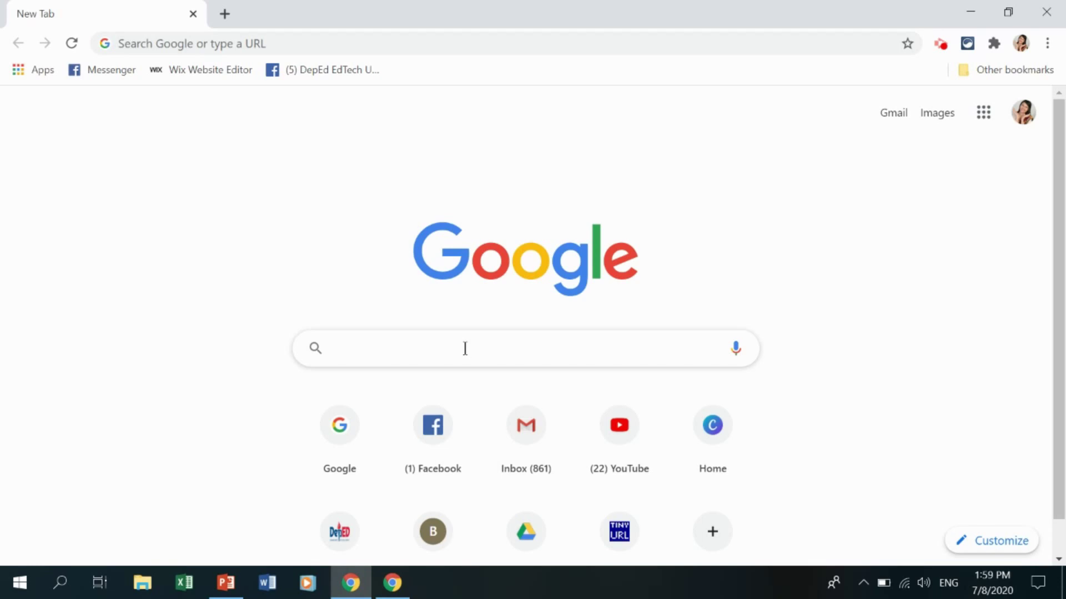
type("CU")
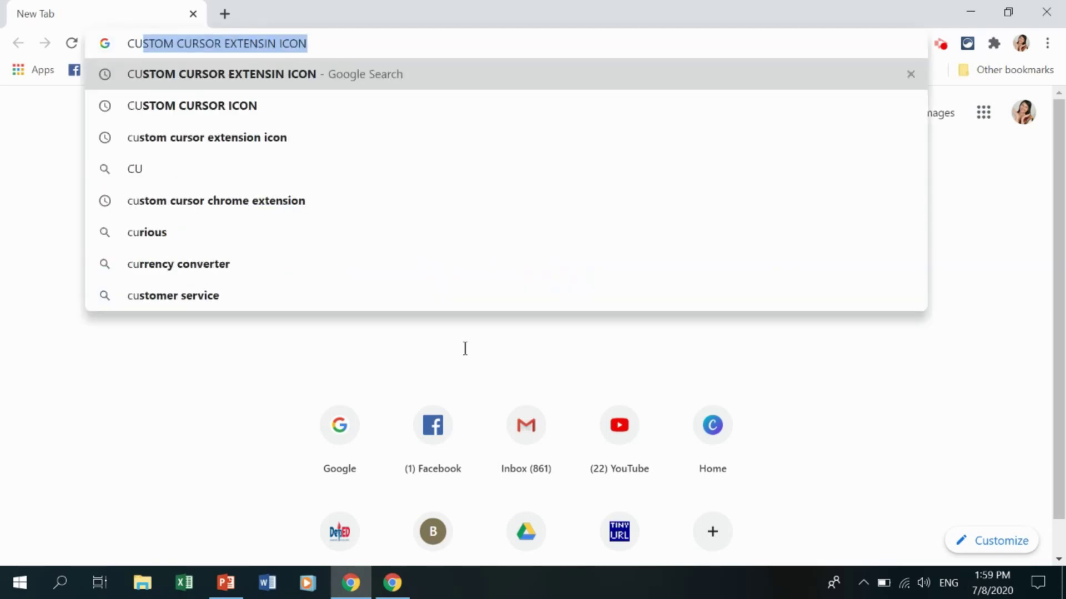
type("STOM CURSOR")
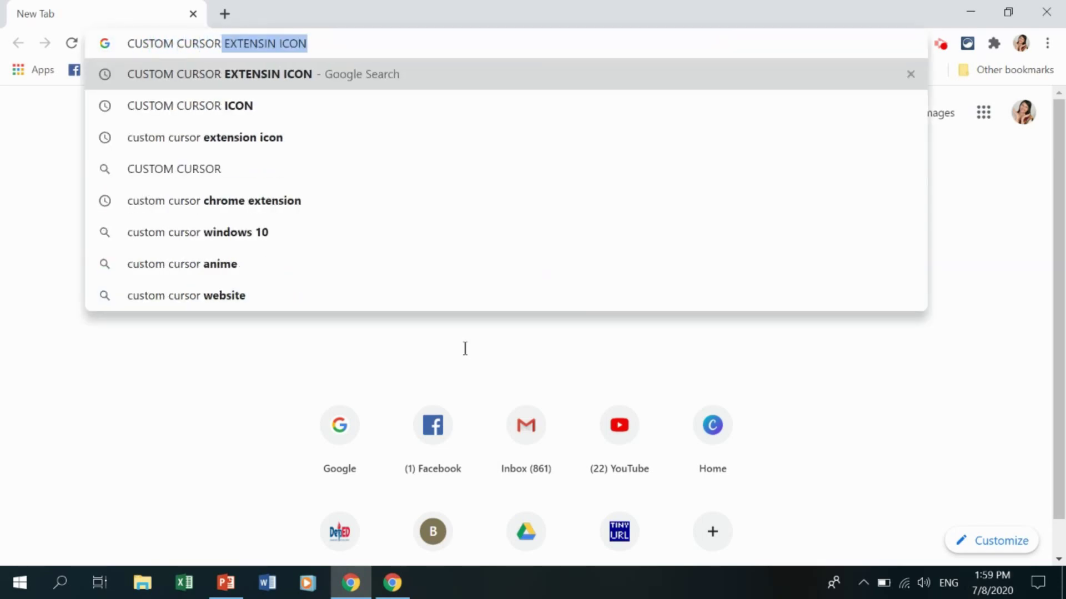
type(" FOR CHROME")
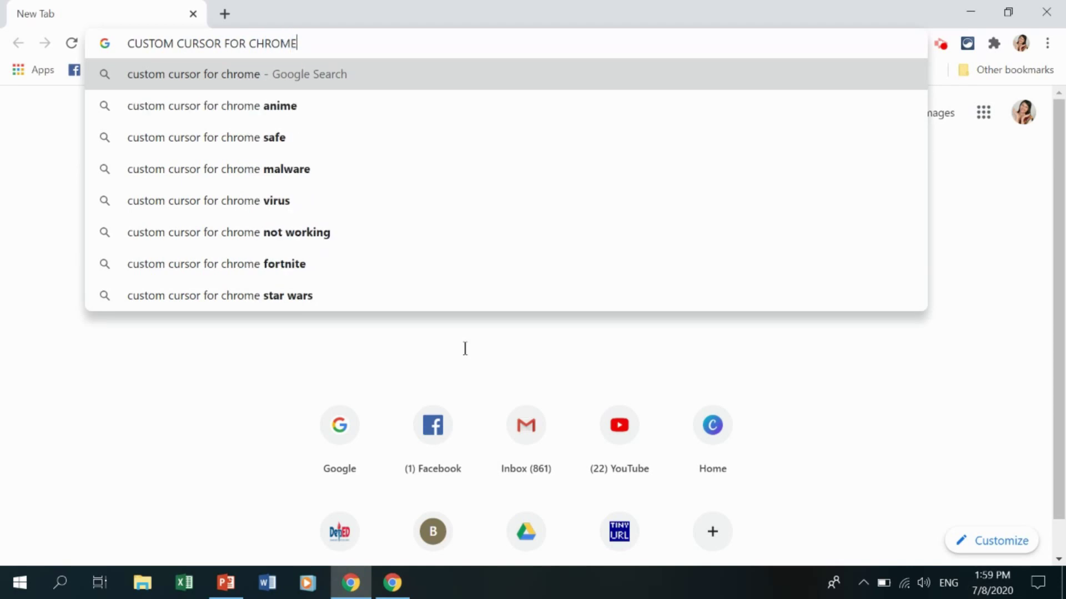
key("Return")
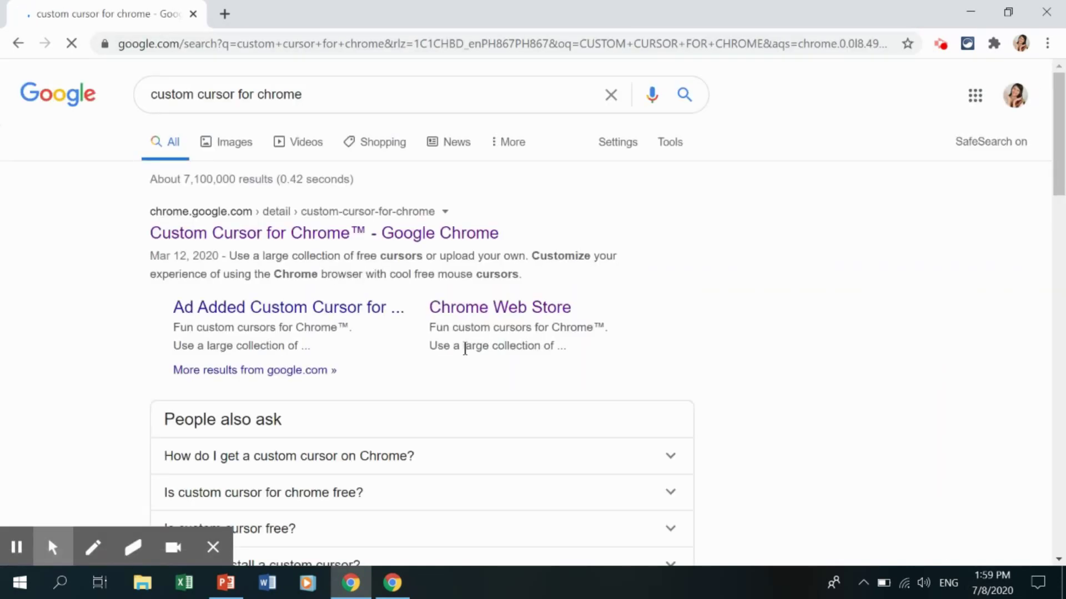
left_click(315, 244)
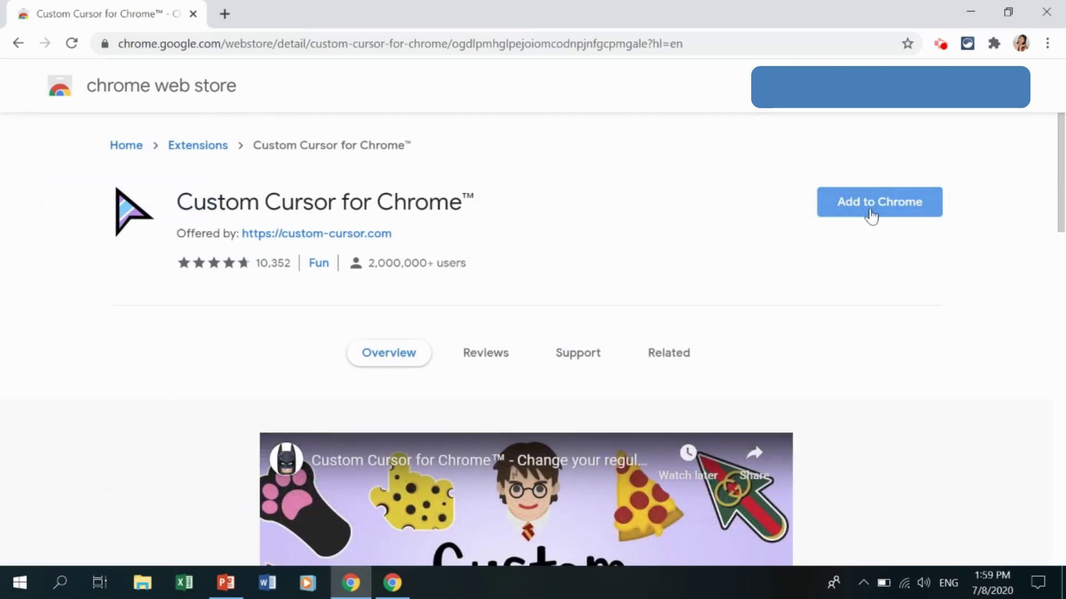
Step: Add Custom Cursor for Chrome™ to Chrome, close the install tab, and confirm it's pinned
left_click(870, 215)
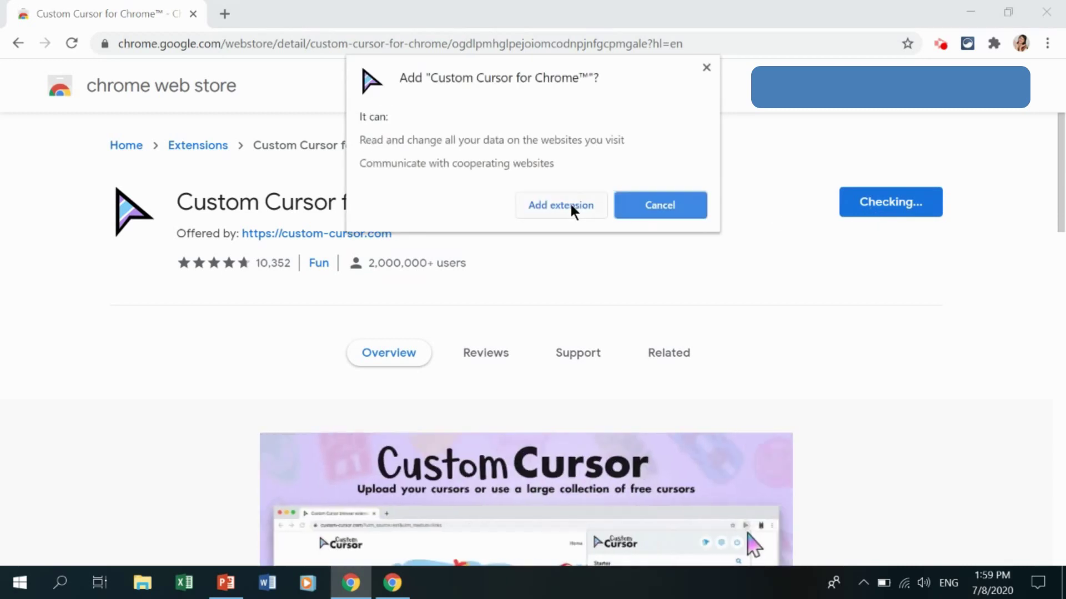
left_click(571, 206)
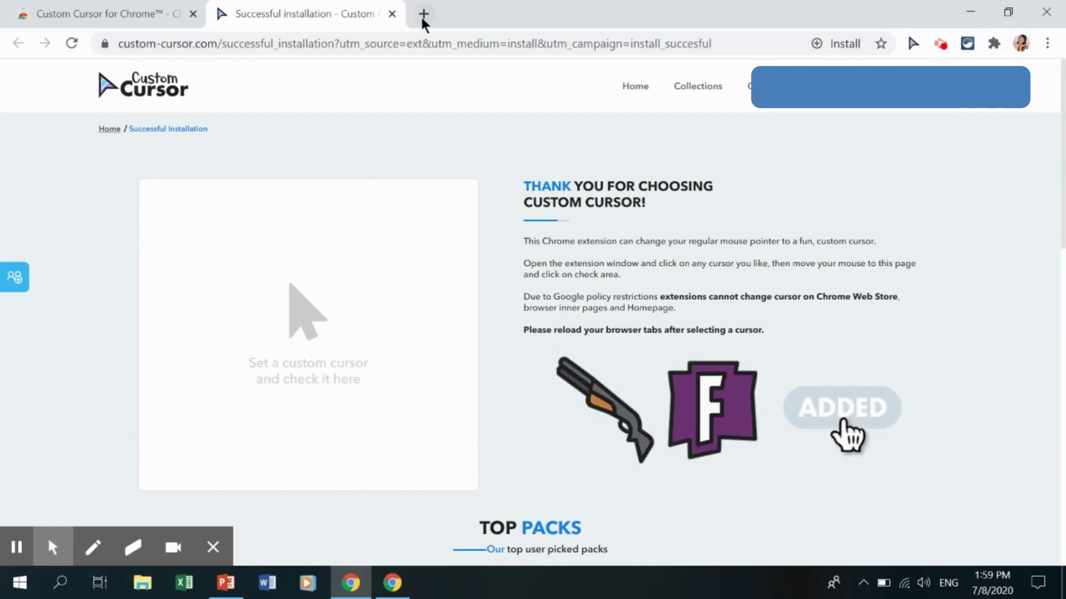
left_click(393, 14)
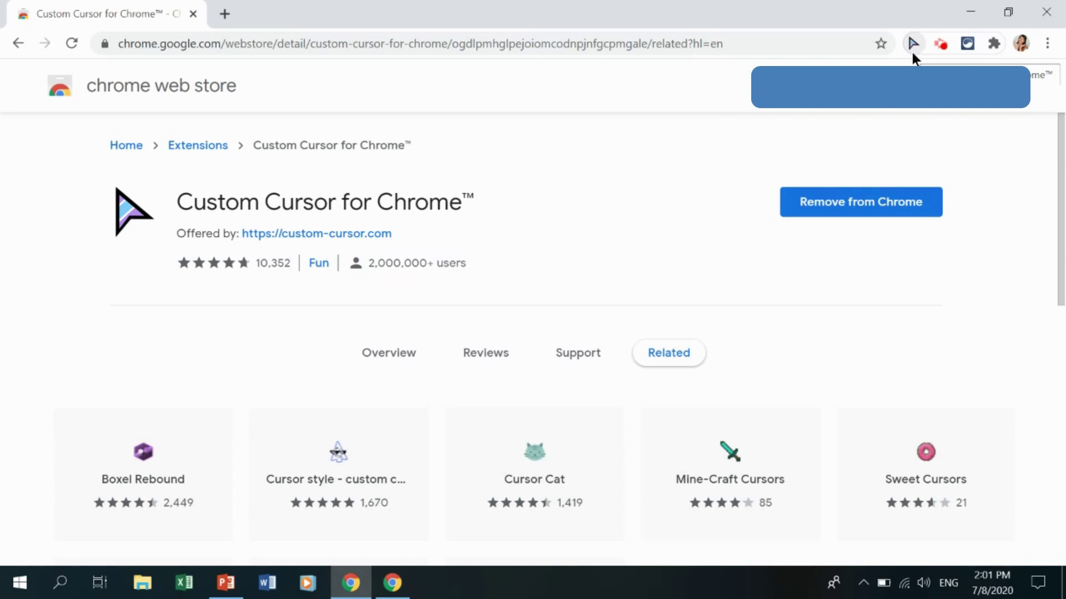
left_click(994, 45)
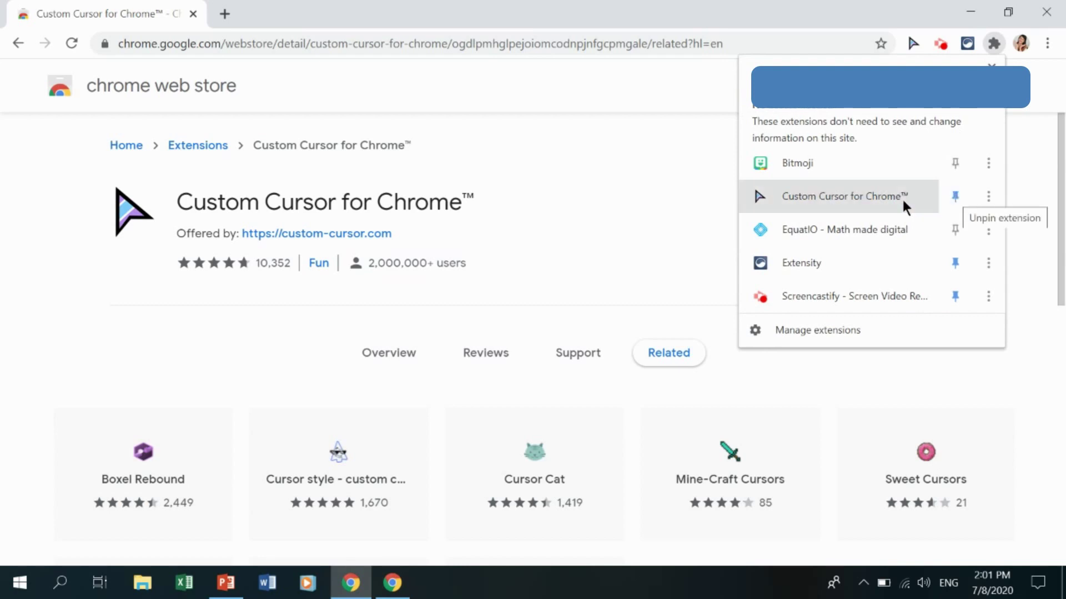
left_click(1037, 195)
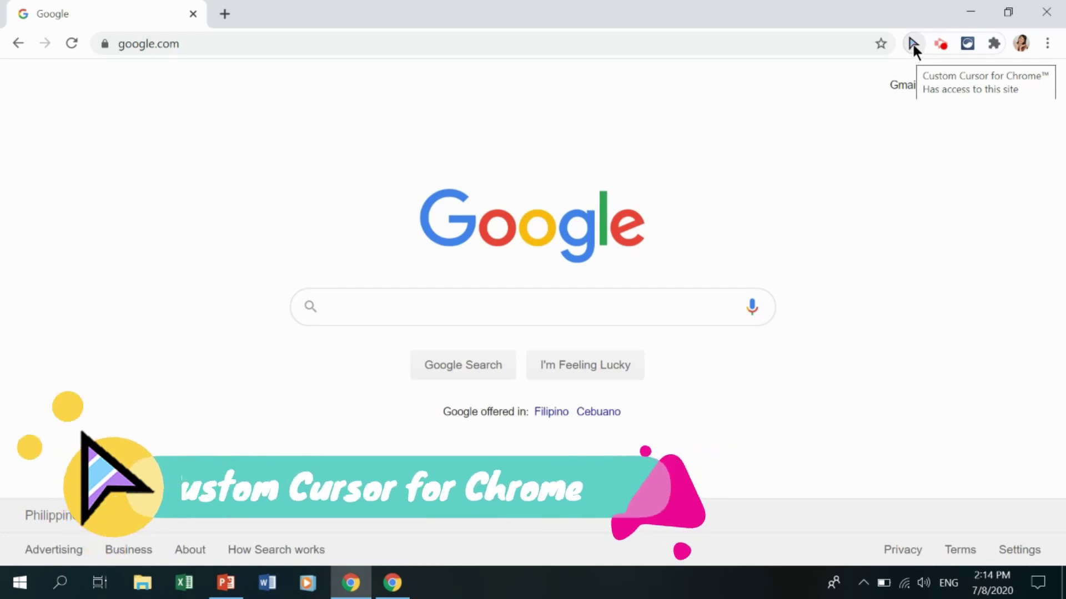
Step: Scroll through the Custom Cursor collection and follow More cursors to custom-cursor.com
left_click(912, 44)
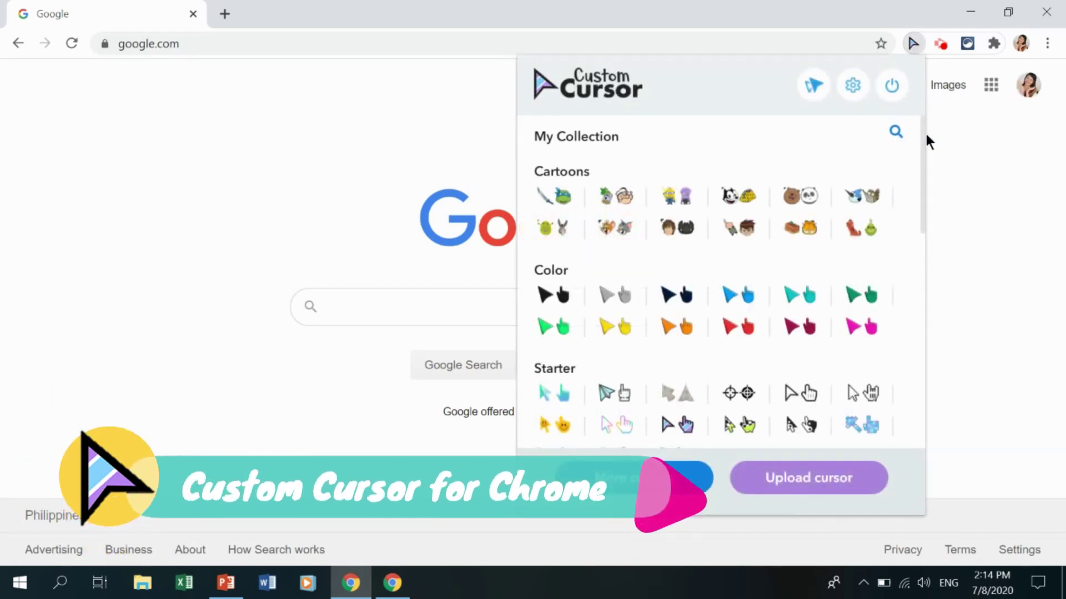
scroll(921, 143, "down", 1)
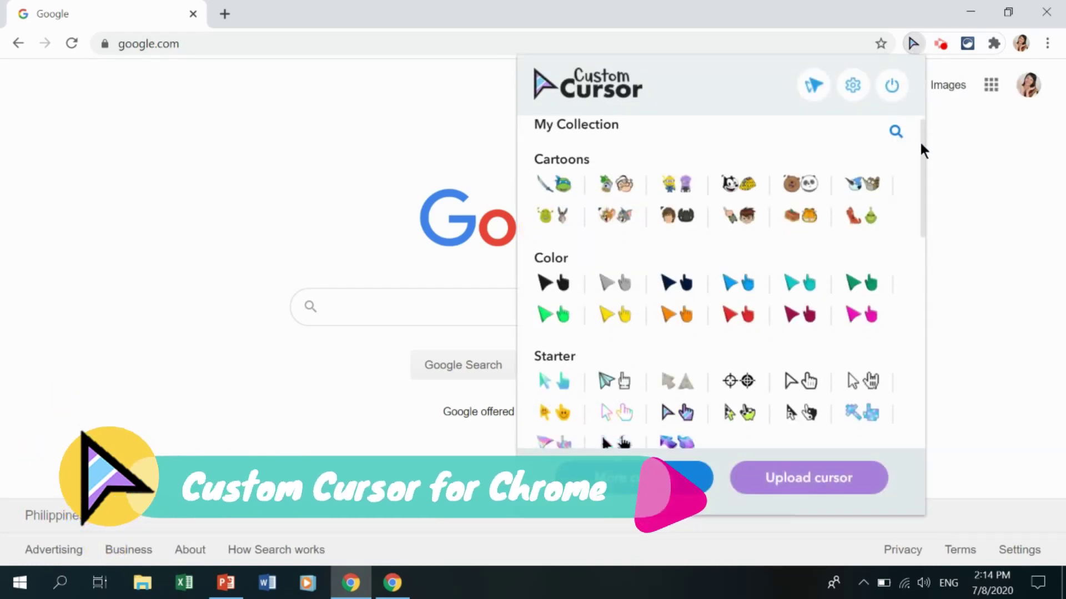
left_click_drag(920, 143, 924, 337)
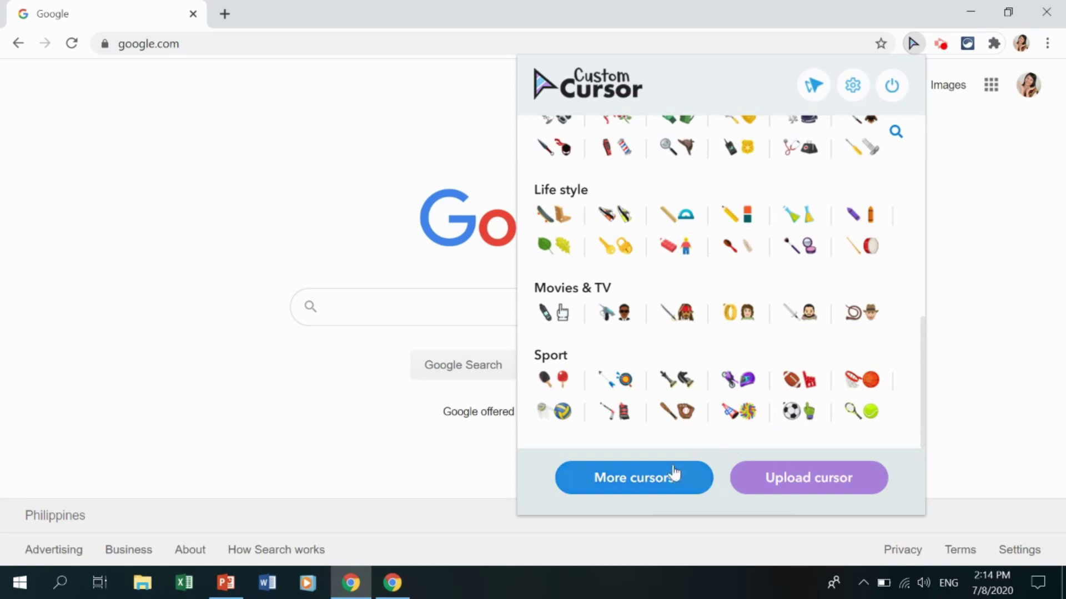
left_click(661, 481)
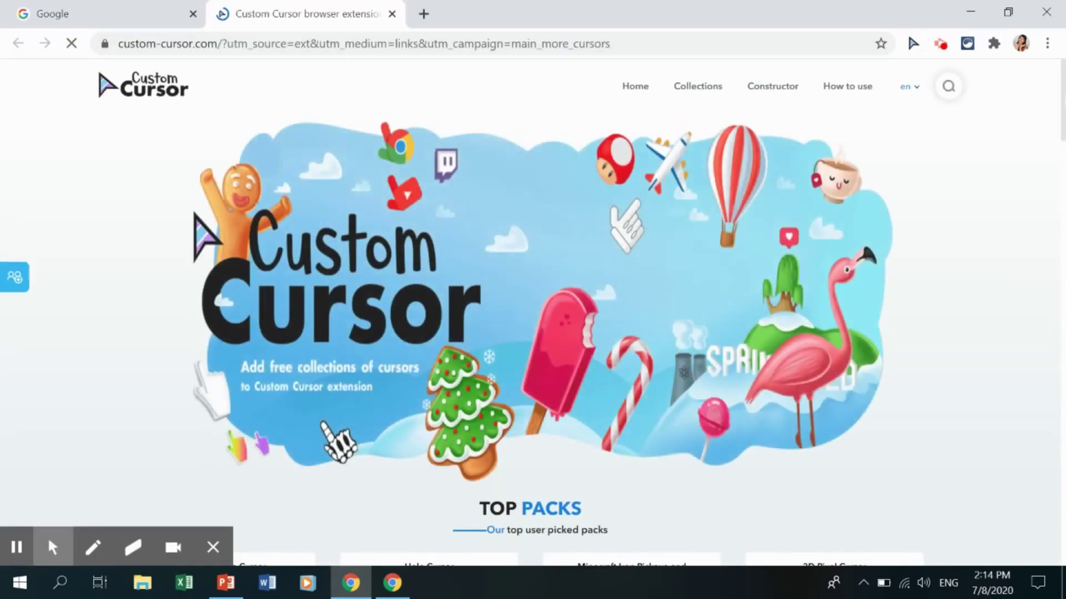
Step: Add the Galaxy Flask Cursor pack from Top Packs on custom-cursor.com to the collection
scroll(1049, 78, "down", 7)
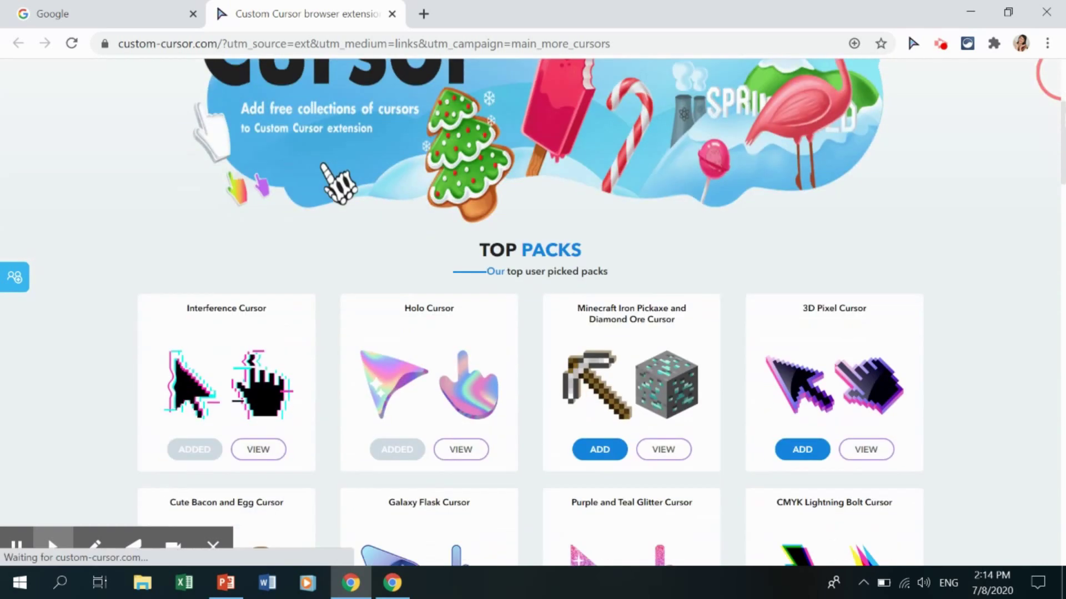
scroll(530, 311, "down", 2)
scroll(530, 311, "up", 1)
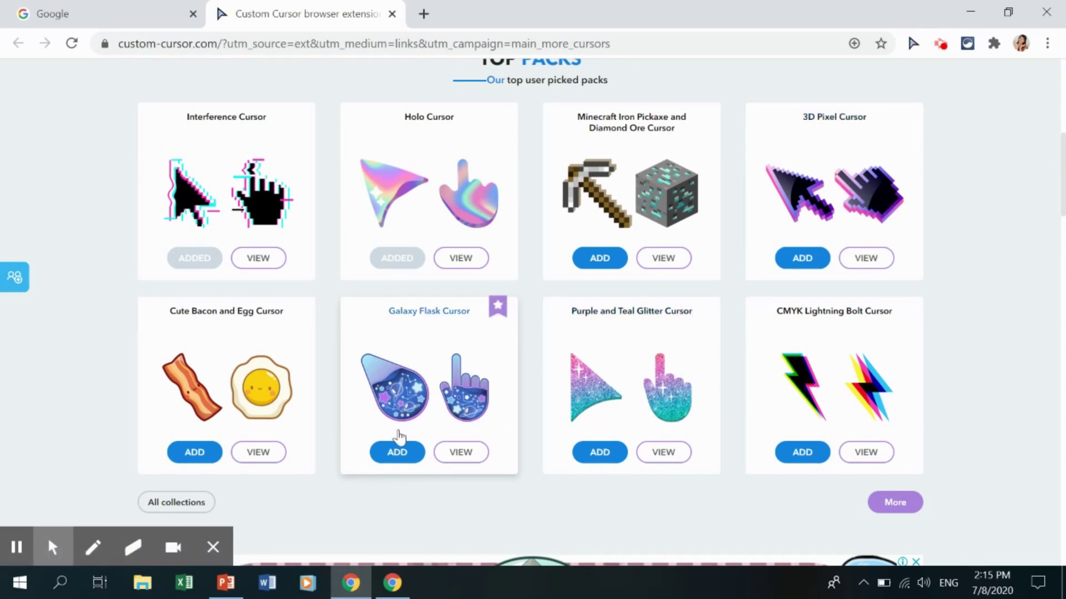
left_click(395, 454)
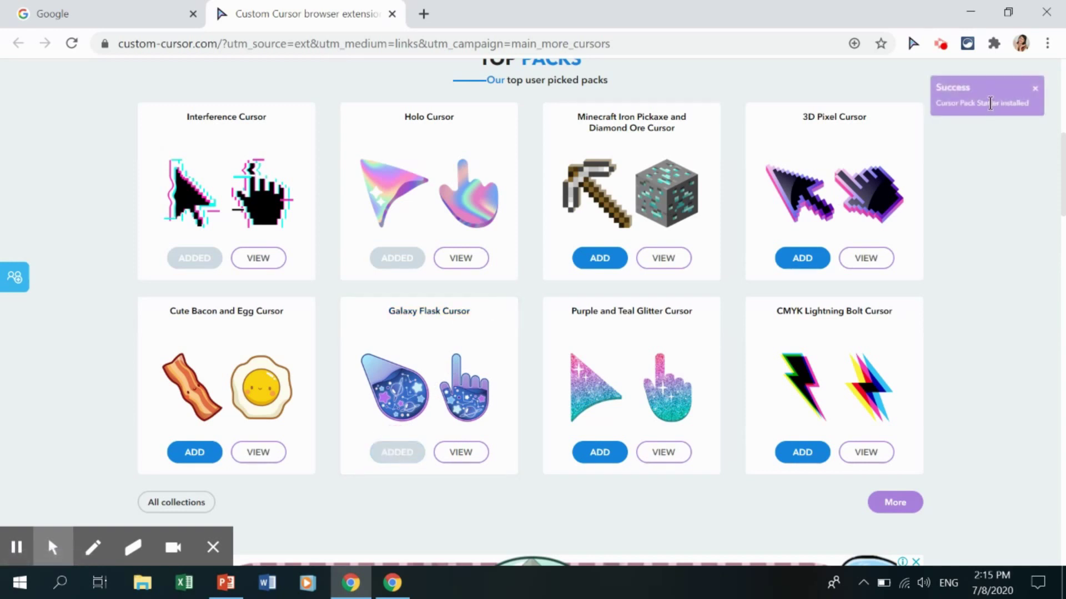
left_click(914, 47)
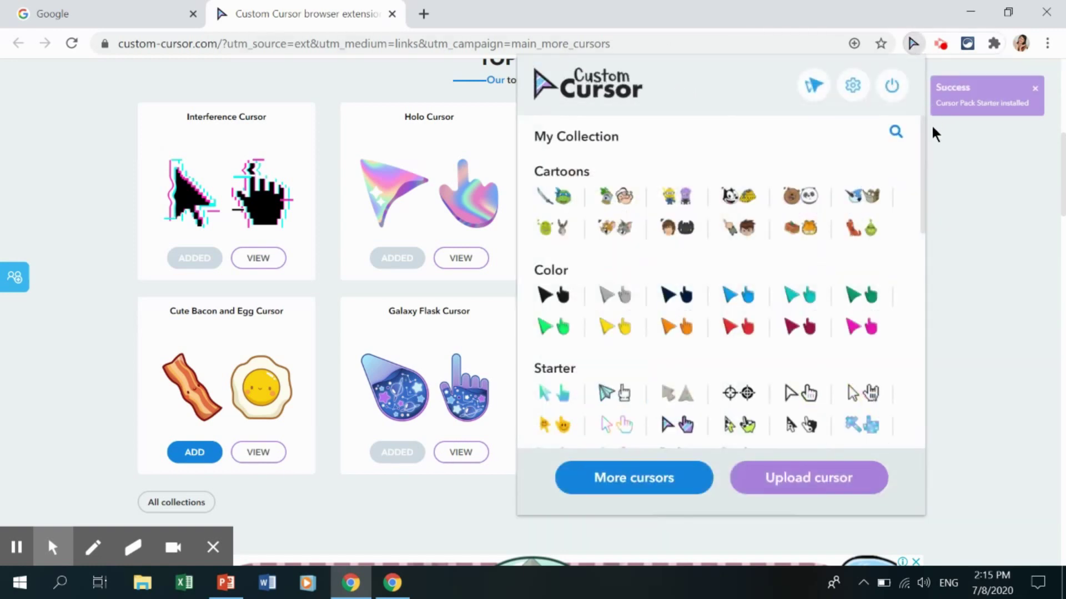
Step: Apply the Galaxy Flask cursor from Starter, then close the custom-cursor.com tab
left_click_drag(923, 157, 918, 225)
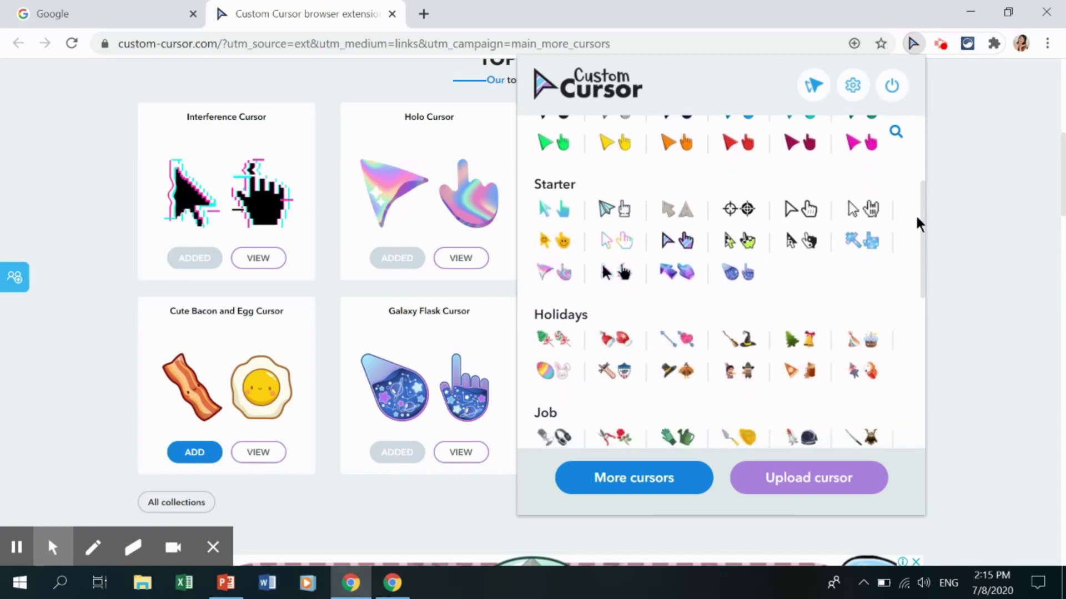
left_click(731, 282)
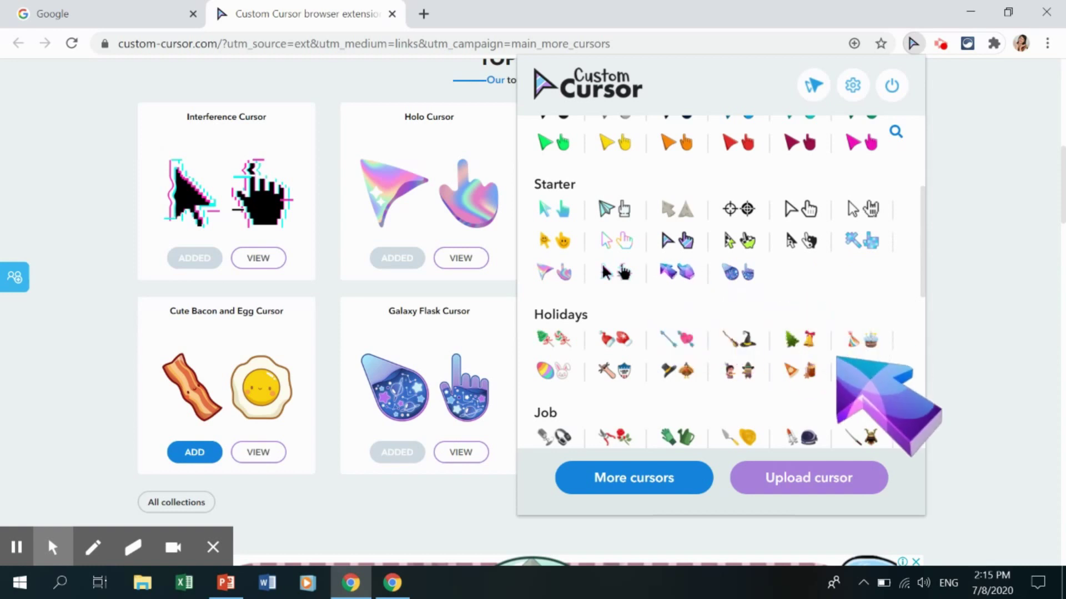
left_click(959, 220)
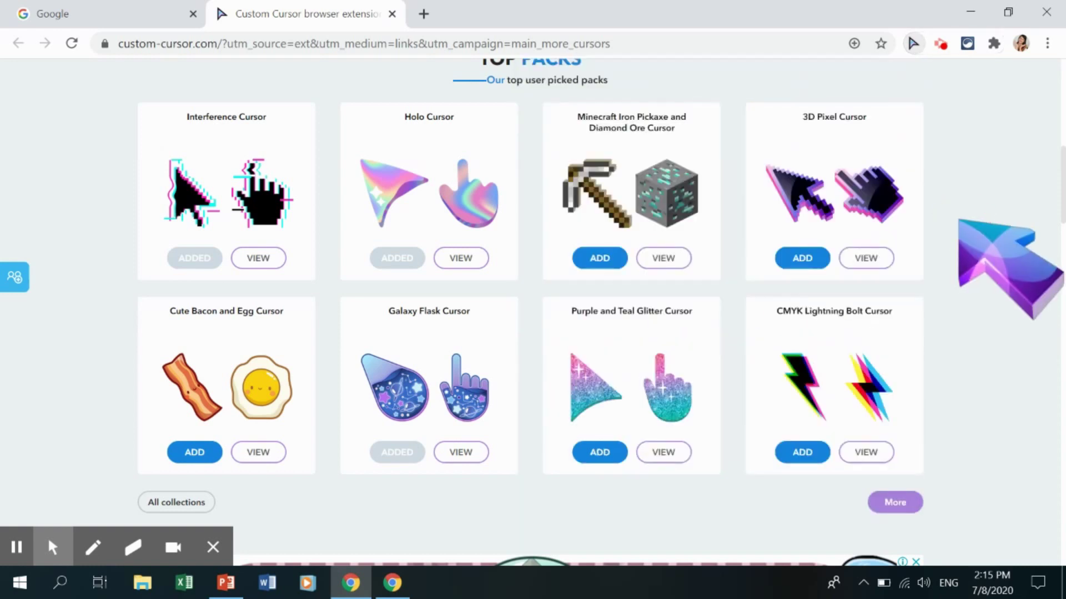
left_click(392, 14)
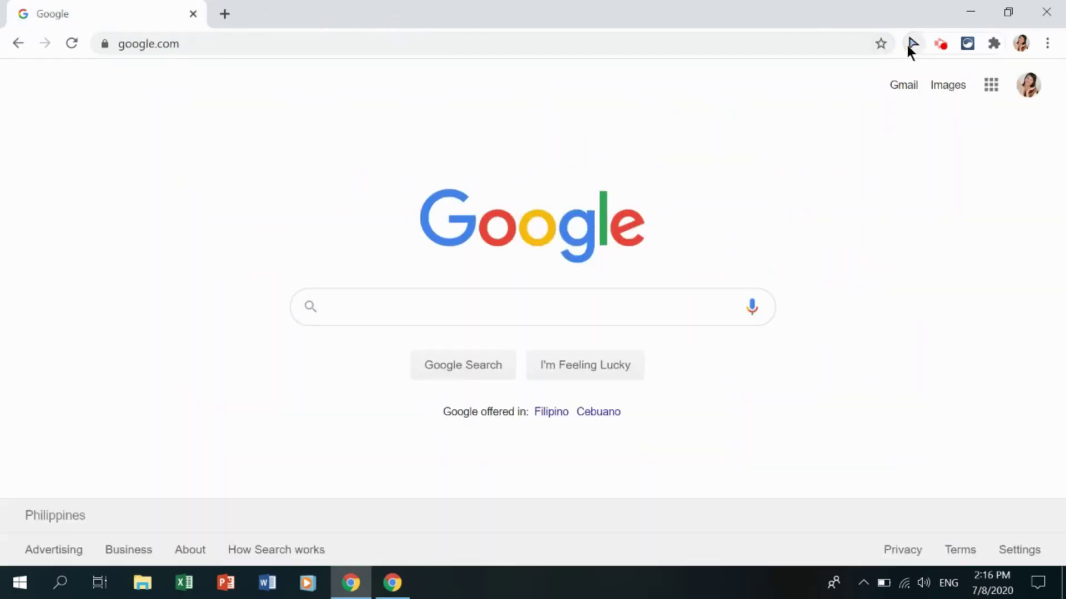
Step: Try the cursor size slider from smallest to largest, then hide it
left_click(909, 45)
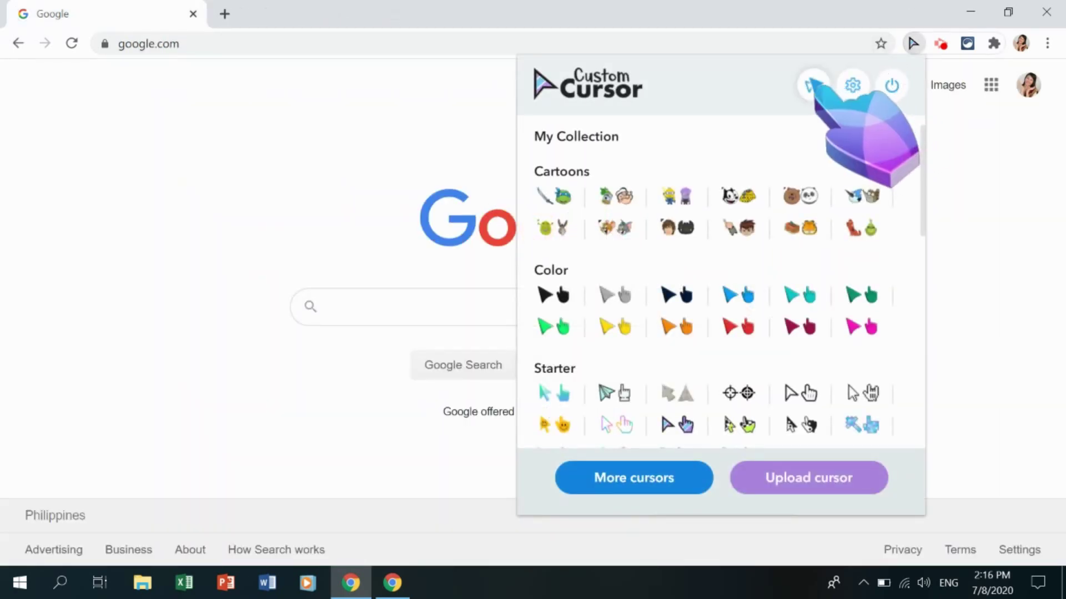
left_click_drag(887, 86, 684, 85)
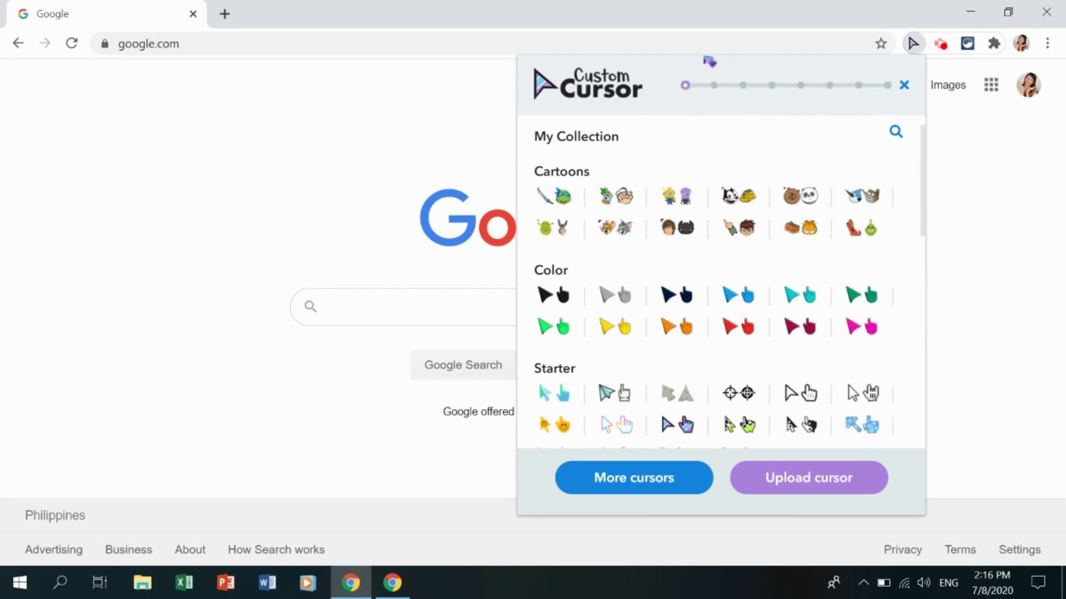
left_click_drag(686, 86, 886, 86)
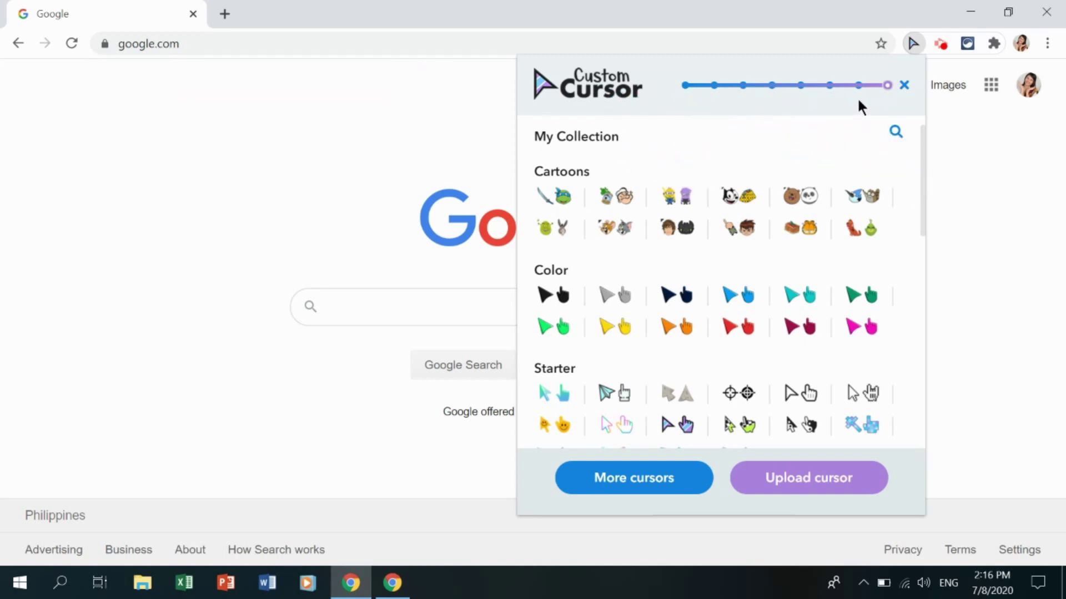
left_click(904, 86)
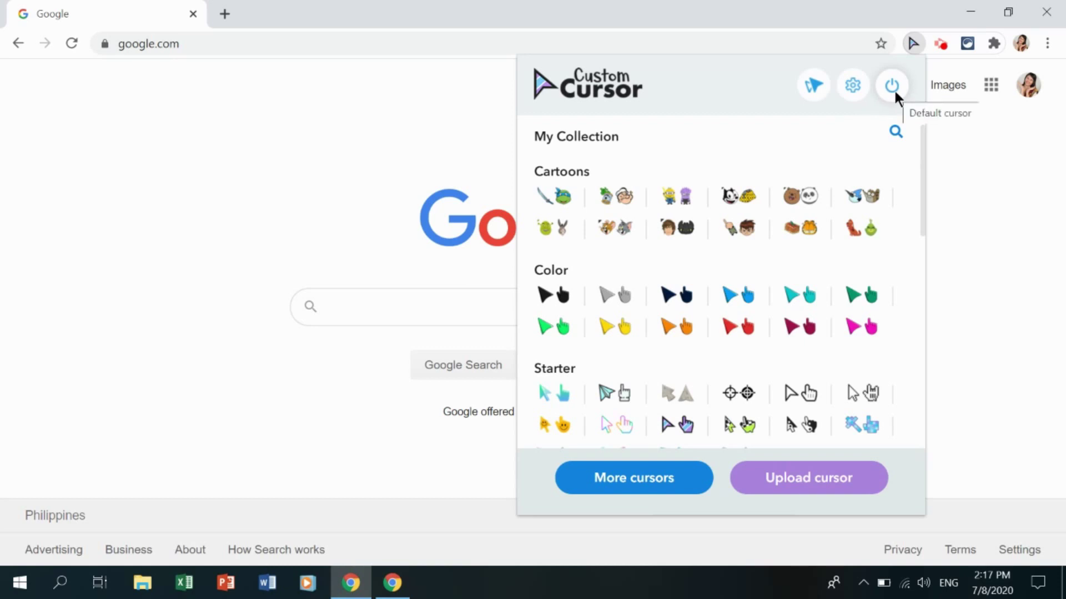
Step: Restore the default cursor, then apply the purple and blue 3D abstract Starter arrow
left_click(895, 91)
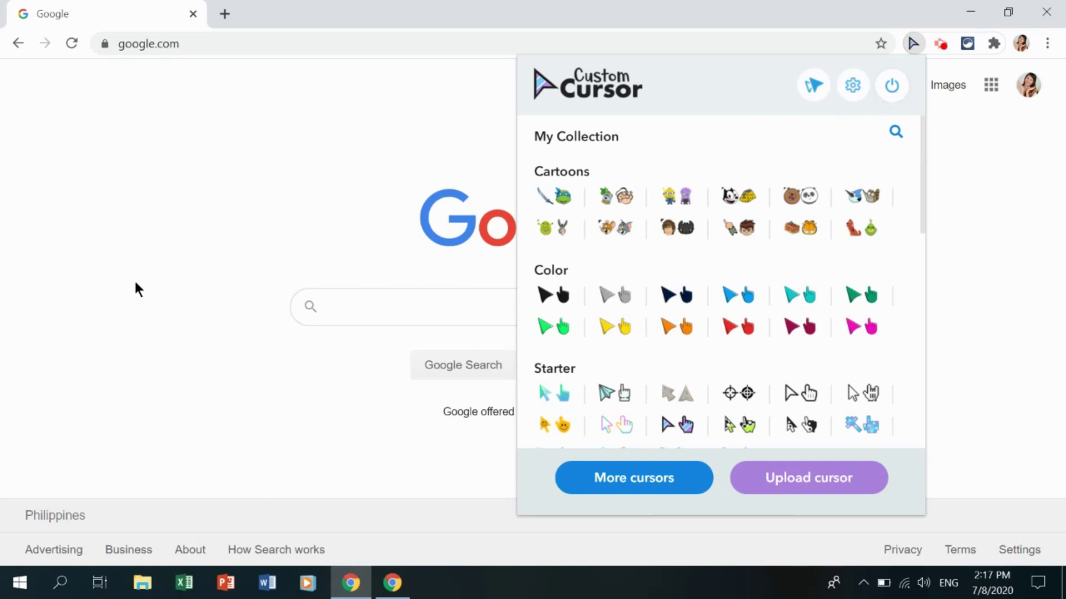
left_click_drag(923, 157, 925, 211)
left_click(677, 305)
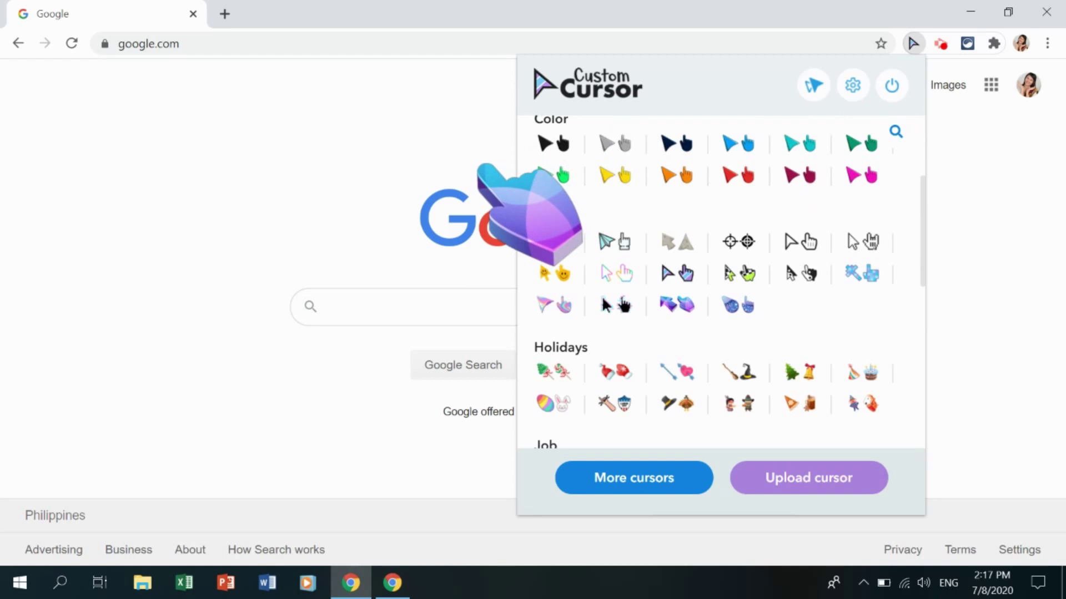
left_click(149, 205)
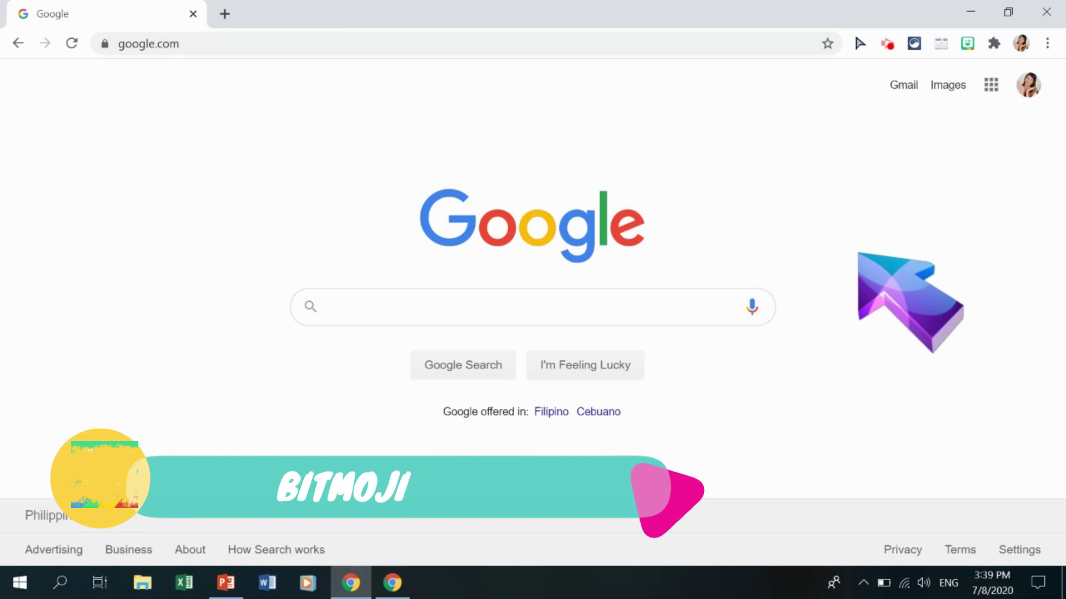
left_click(970, 44)
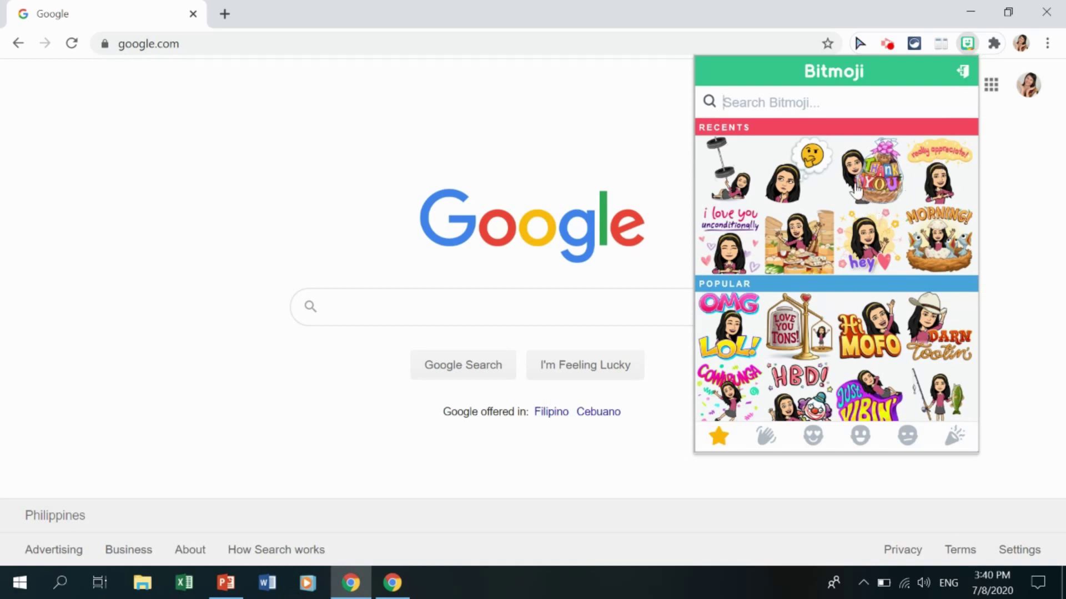
type("hello")
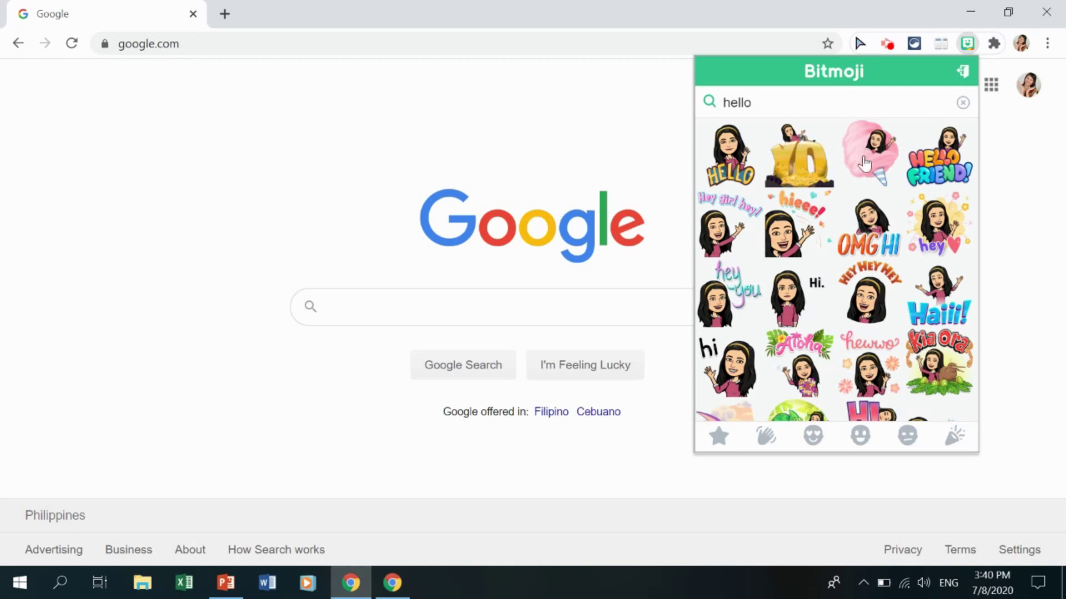
right_click(948, 226)
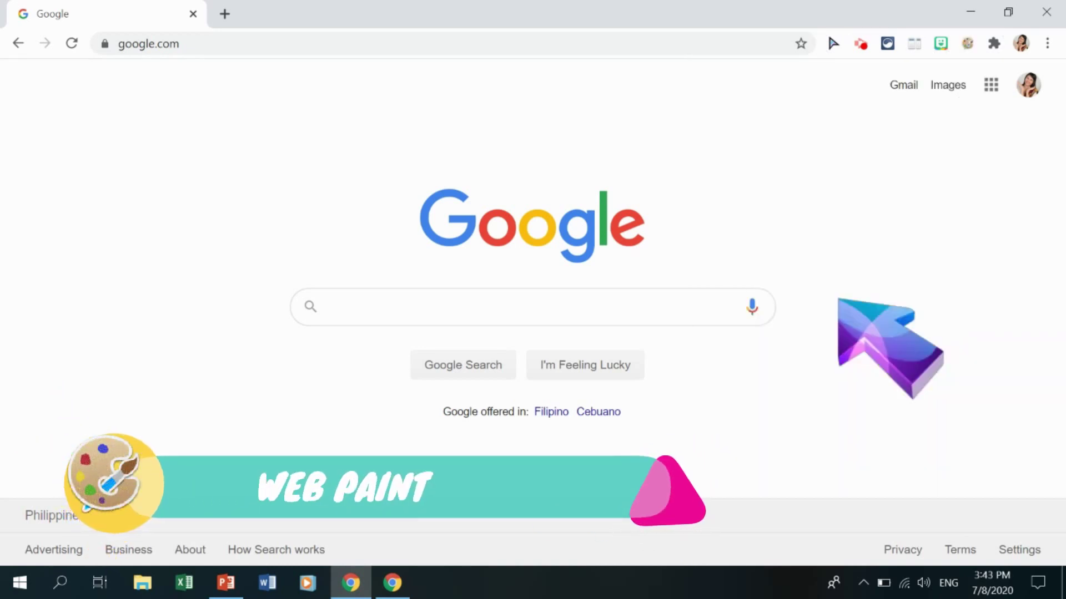
Step: Open Web Paint and set the drawing size to 100%
left_click(967, 43)
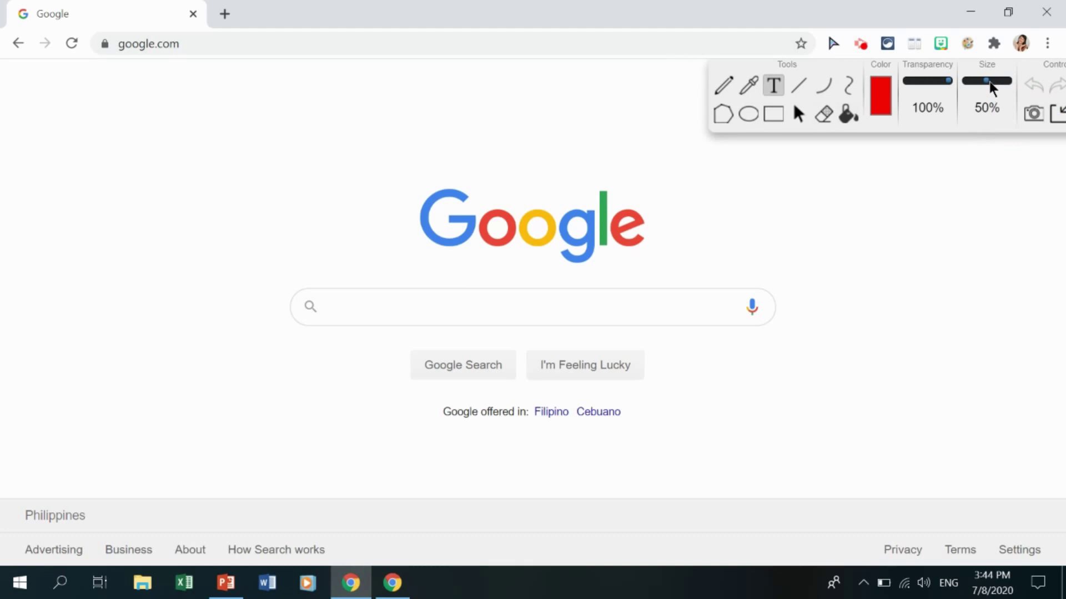
left_click(989, 81)
left_click_drag(988, 82, 1013, 79)
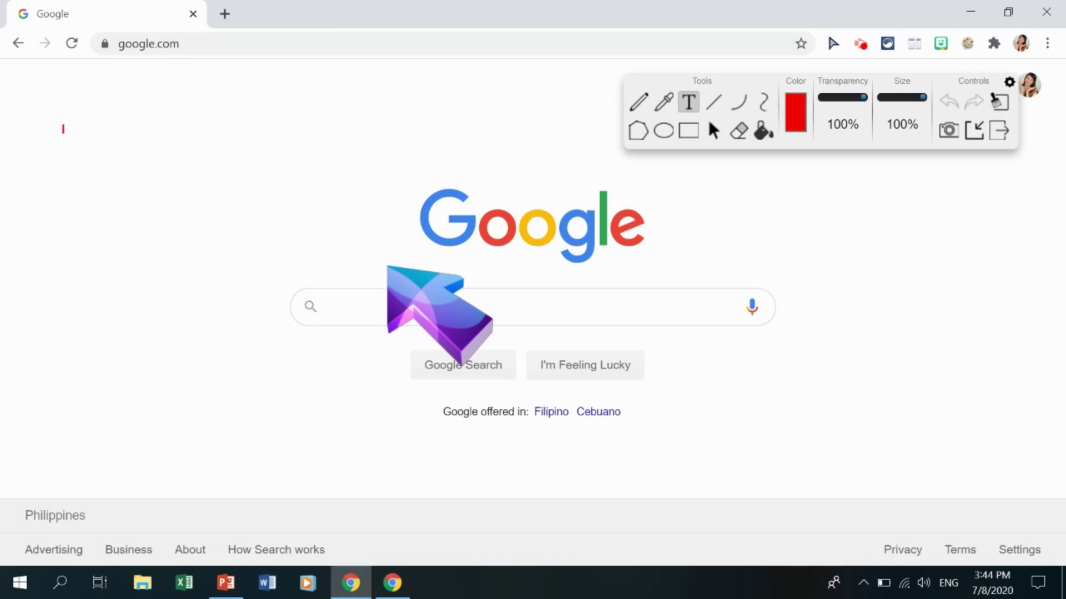
Step: Write a 'drive.google.com' text annotation on the page, then erase all annotations
type("drive")
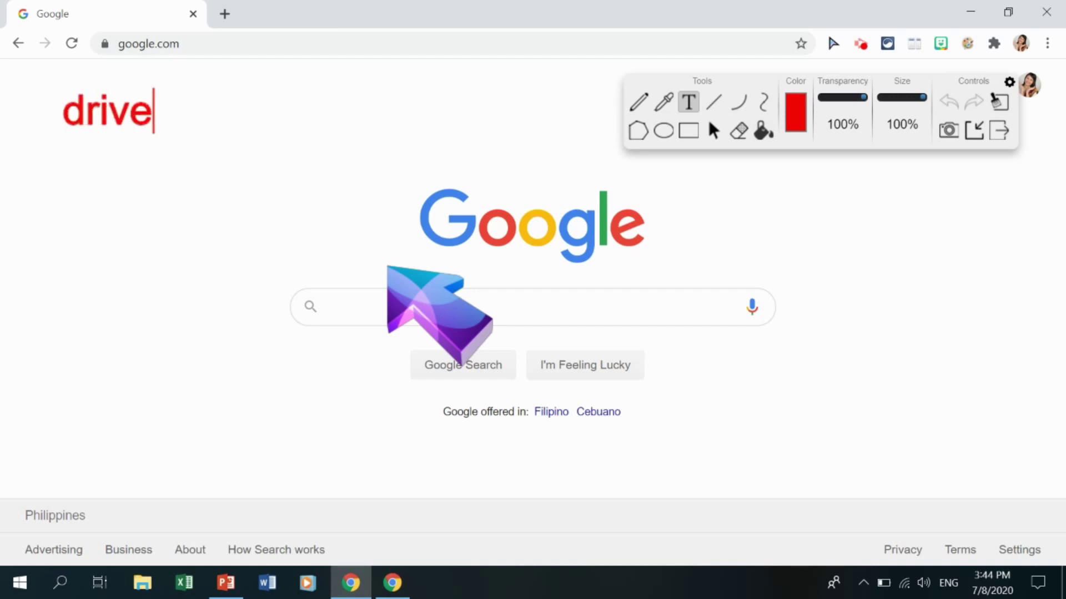
type(".google.")
key("BackSpace")
type("e.com")
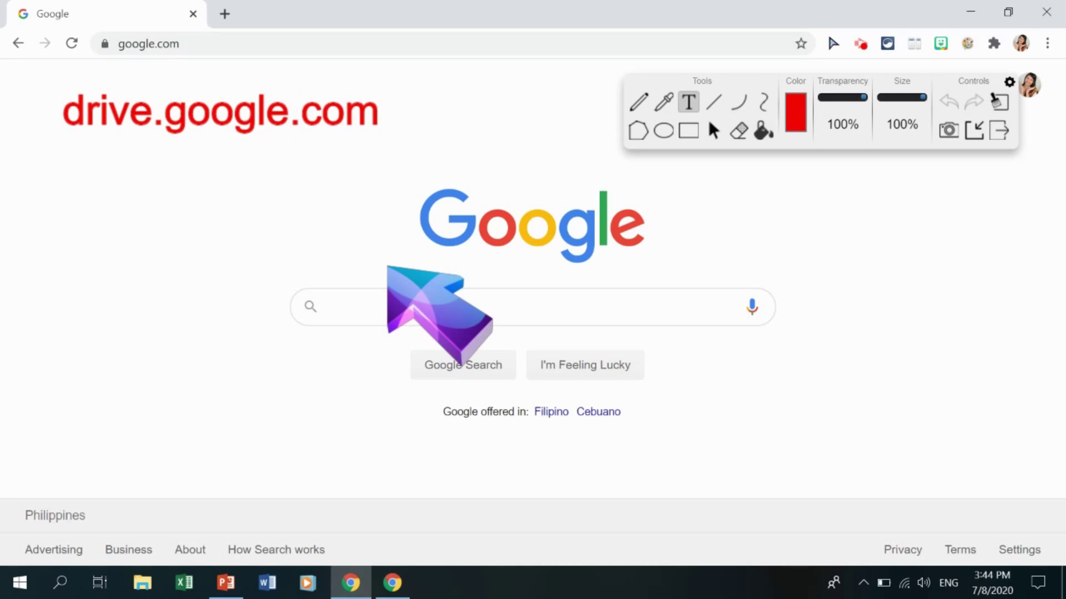
left_click(1000, 102)
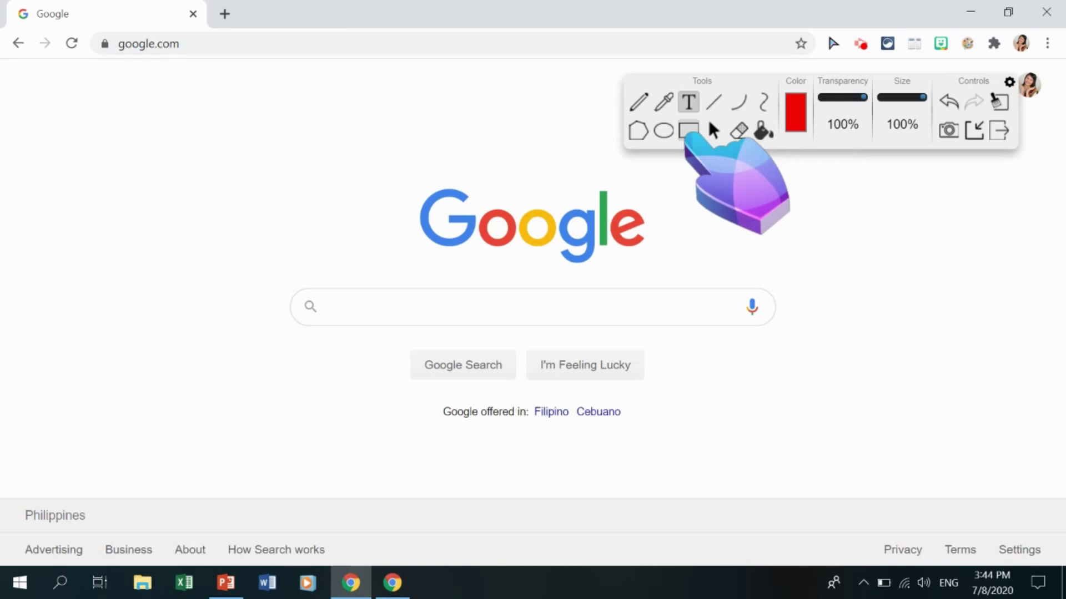
Step: Draw a red rectangle around Google's search box, then erase it
left_click(688, 131)
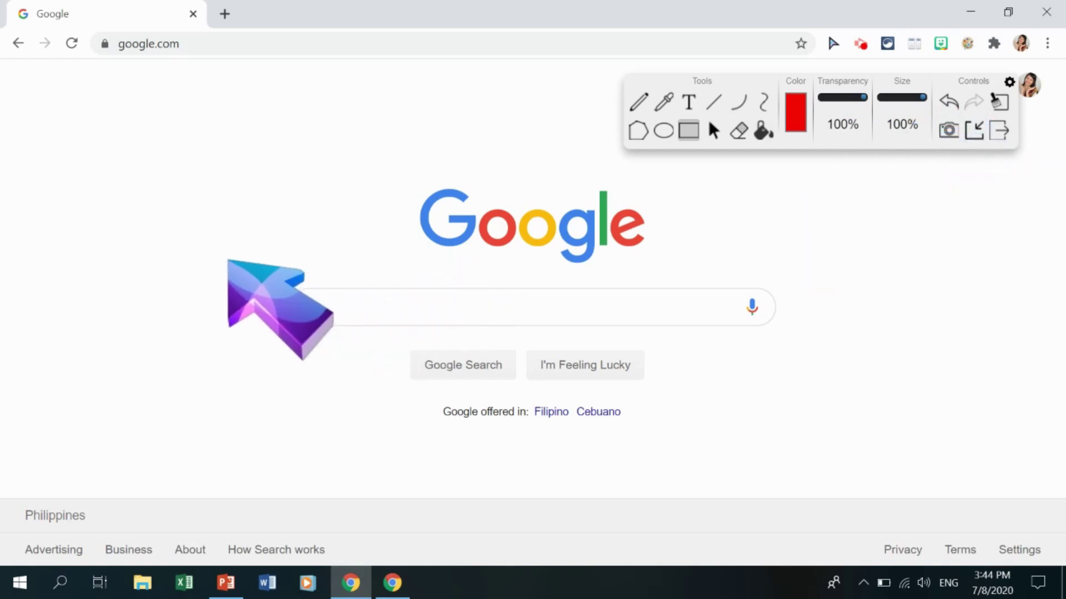
mouse_move(231, 261)
left_mouse_down()
mouse_move(644, 348)
mouse_move(848, 364)
left_mouse_up()
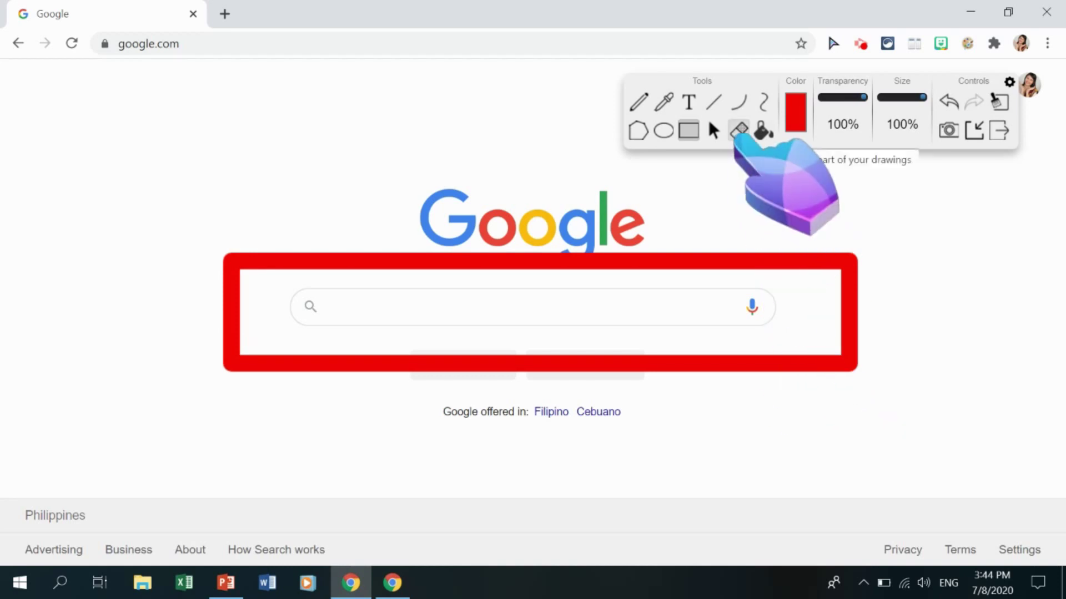
left_click(1002, 105)
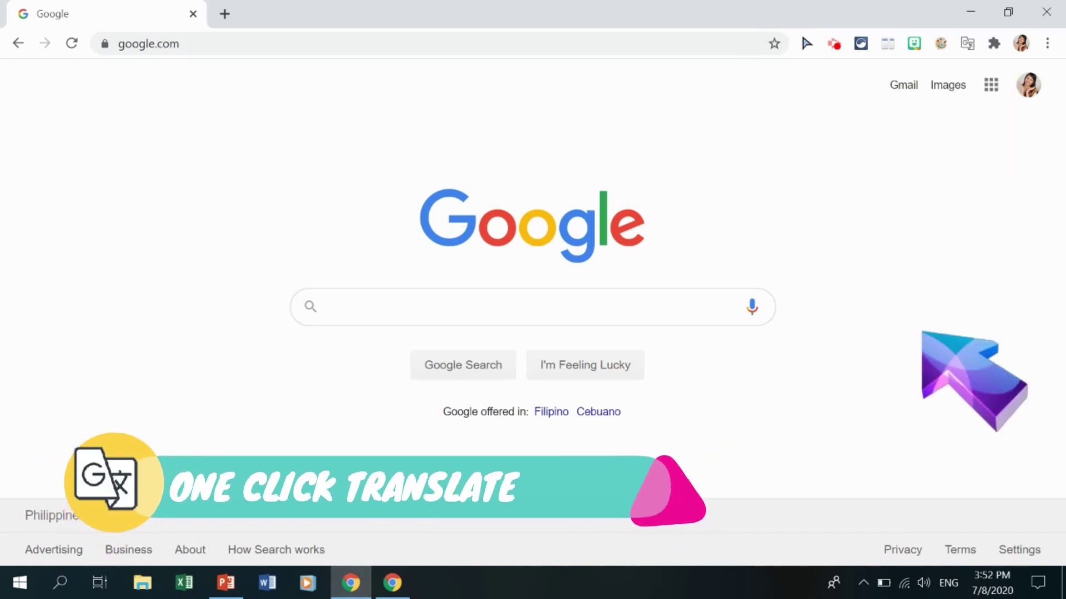
Step: Glance at One Click Translate's settings, then search Google for 'japanese sentence'
left_click(968, 44)
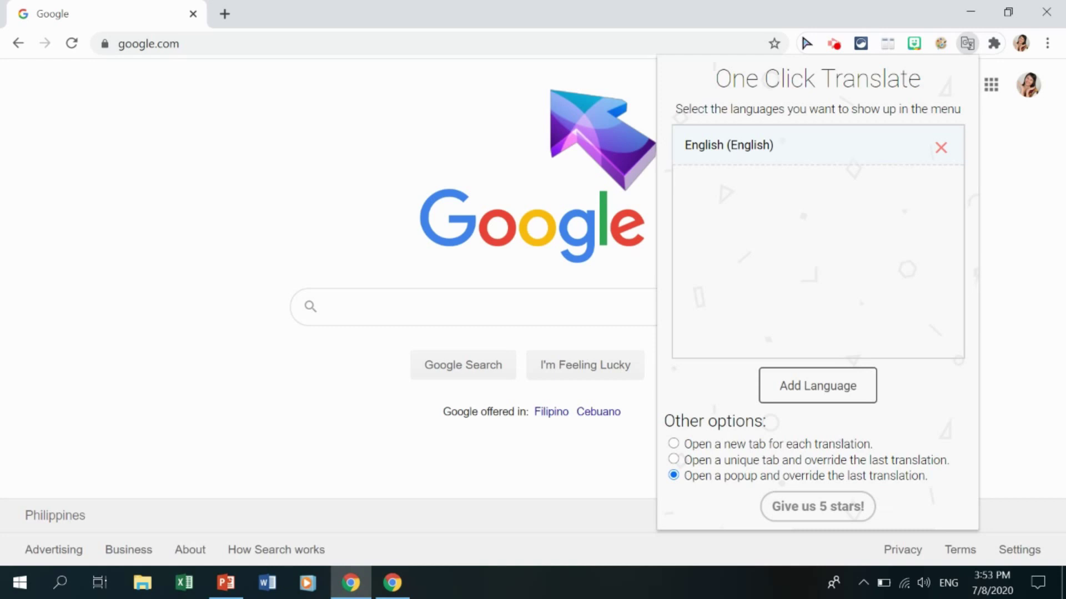
key("Escape")
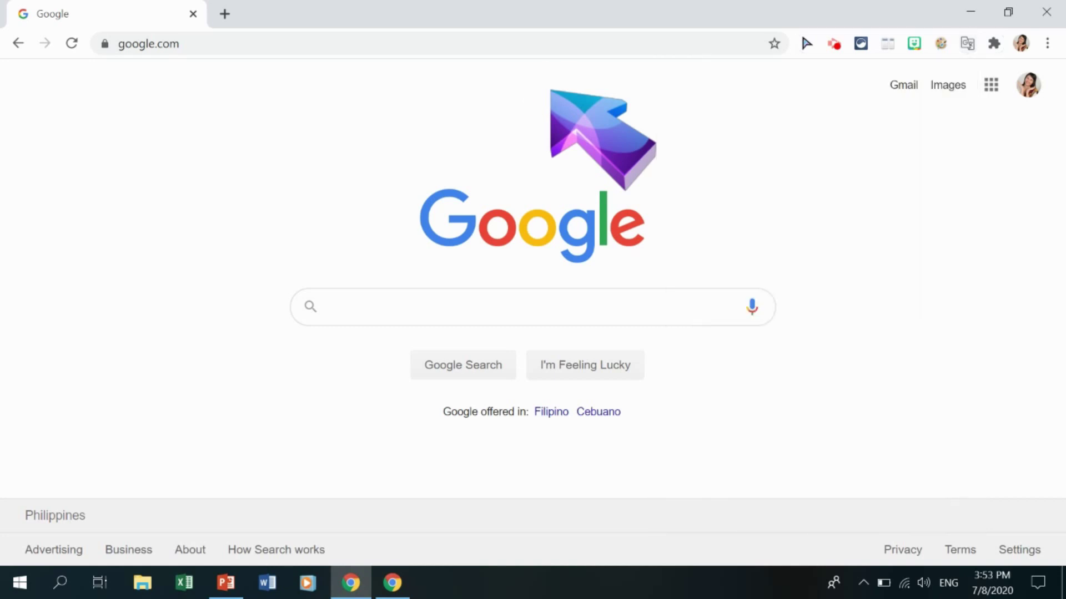
left_click(380, 304)
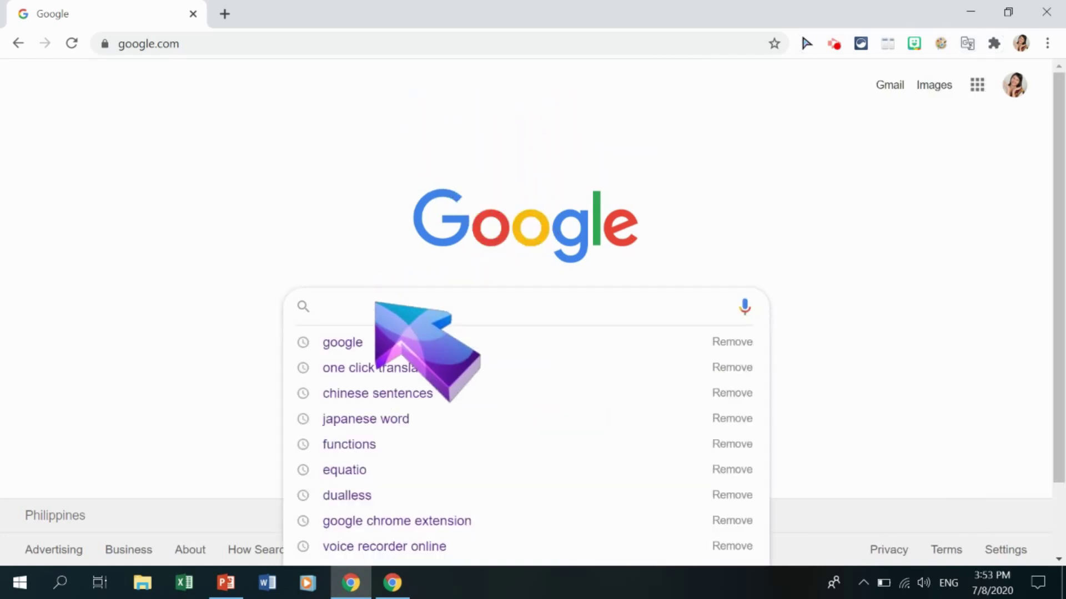
type("japanese")
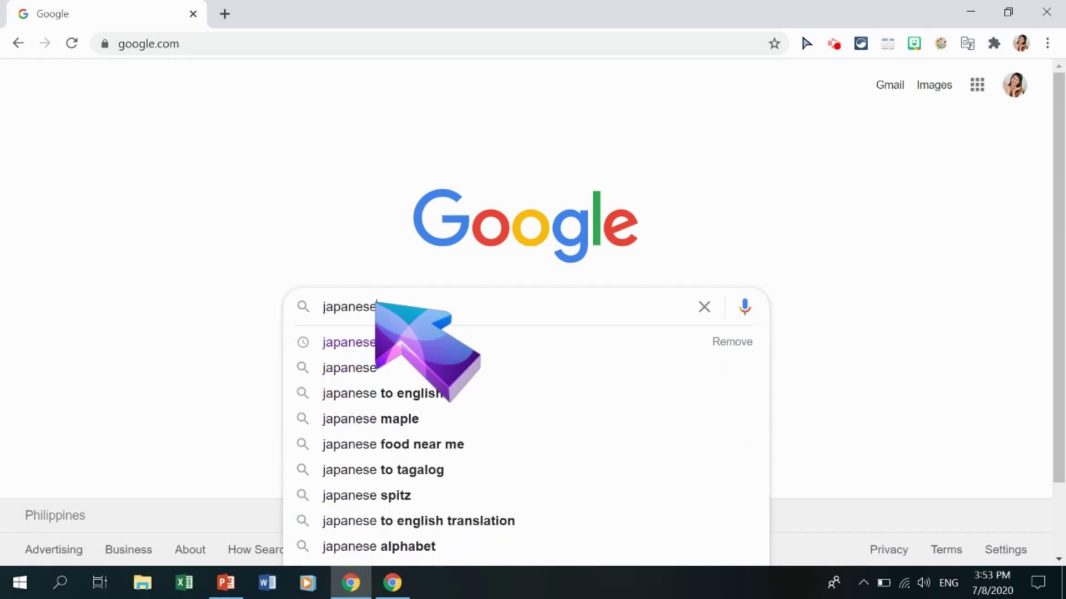
left_click(381, 305)
type("senternce")
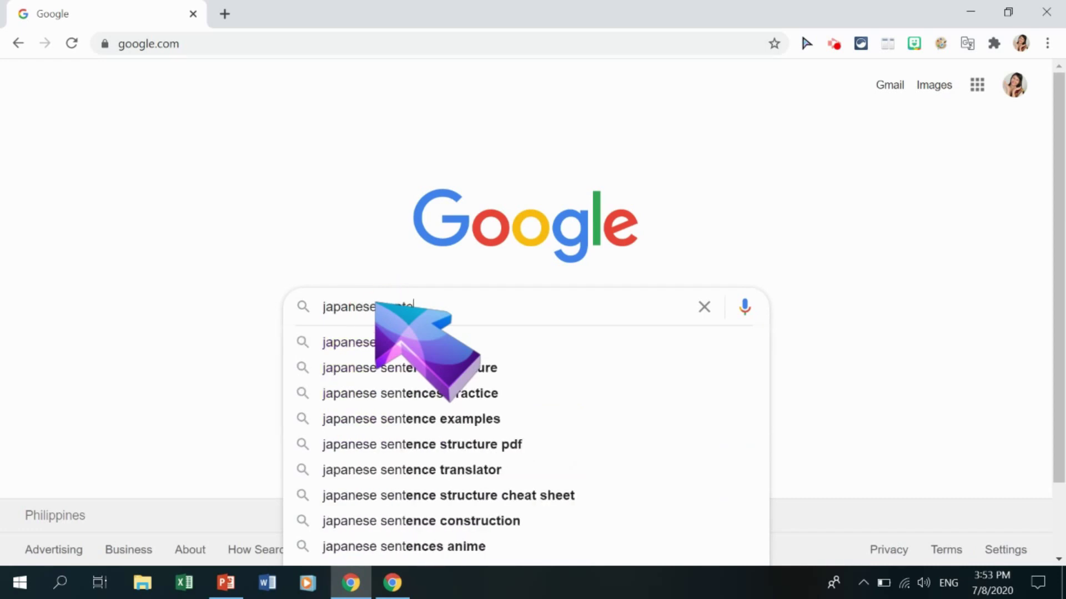
key("BackSpace")
key("BackSpace")
key("BackSpace")
key("BackSpace")
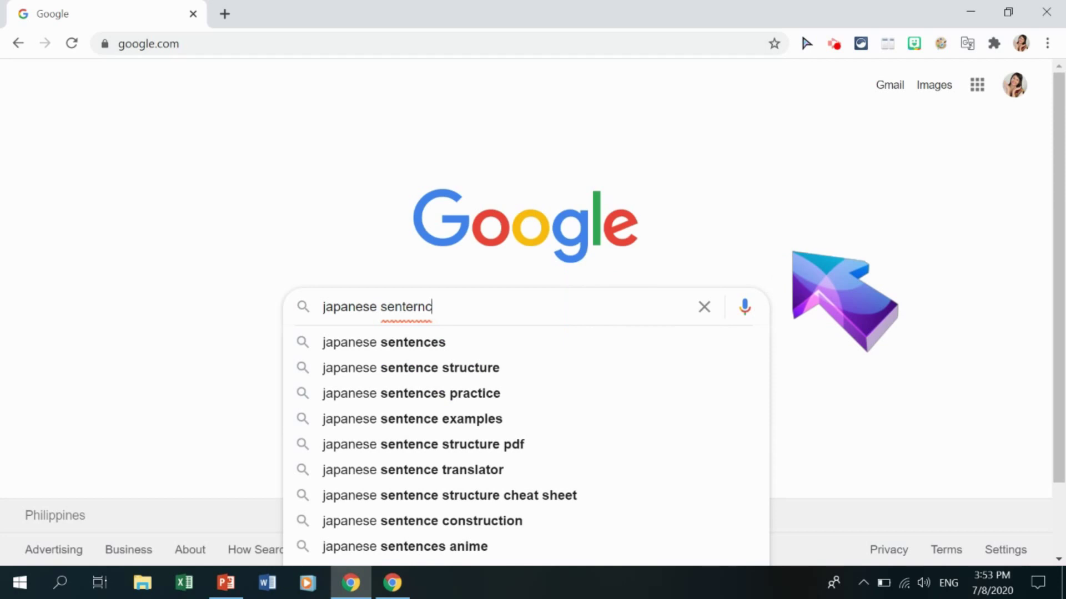
type("nce")
key("Return")
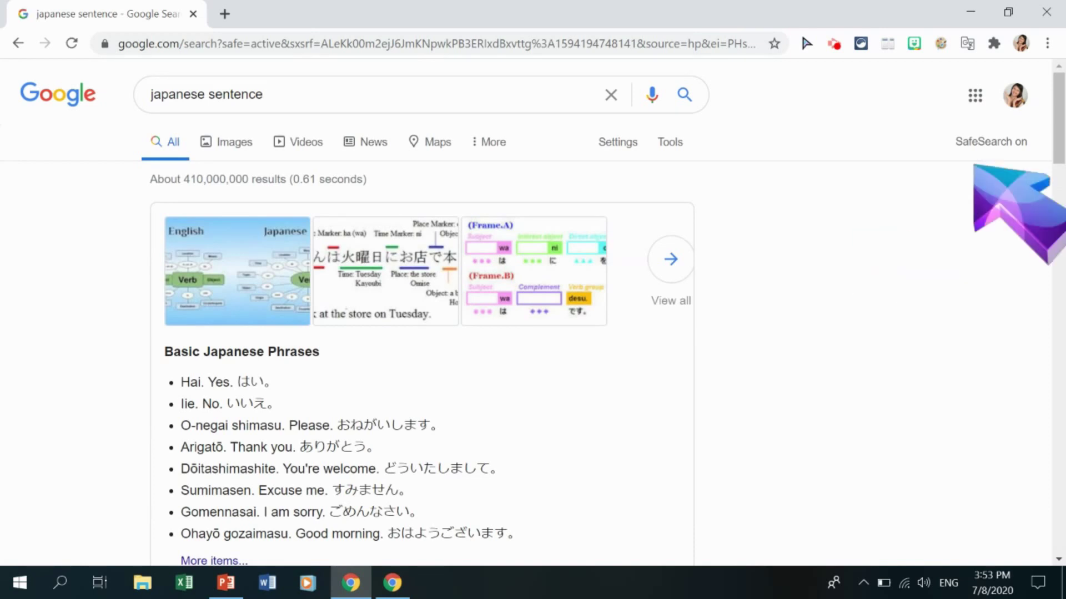
Step: Select the Japanese word はい and translate it into English ('Yes')
left_click_drag(1058, 141, 1063, 158)
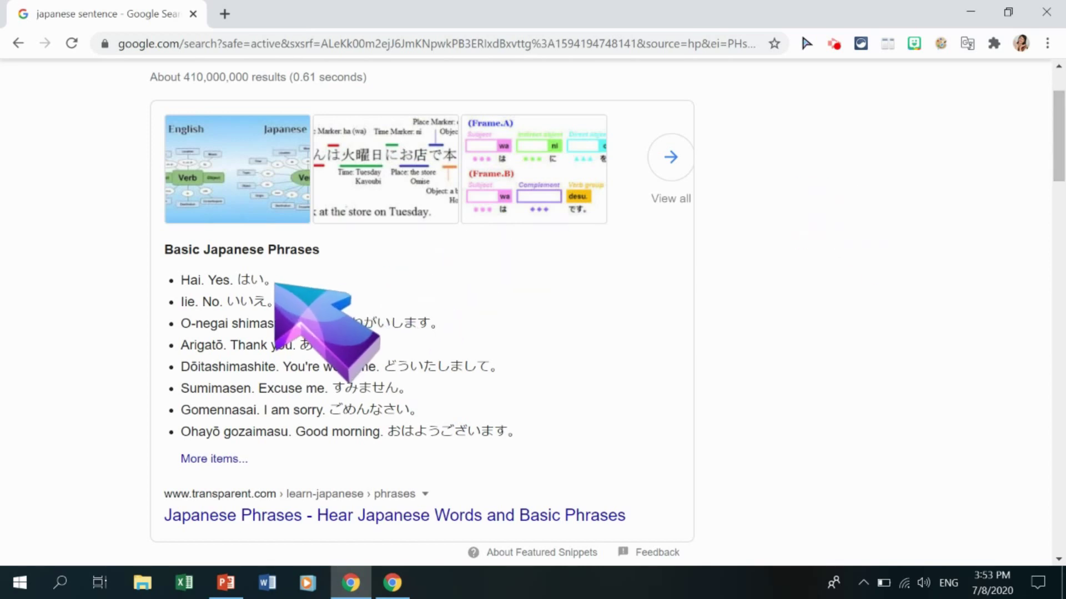
left_click(262, 280)
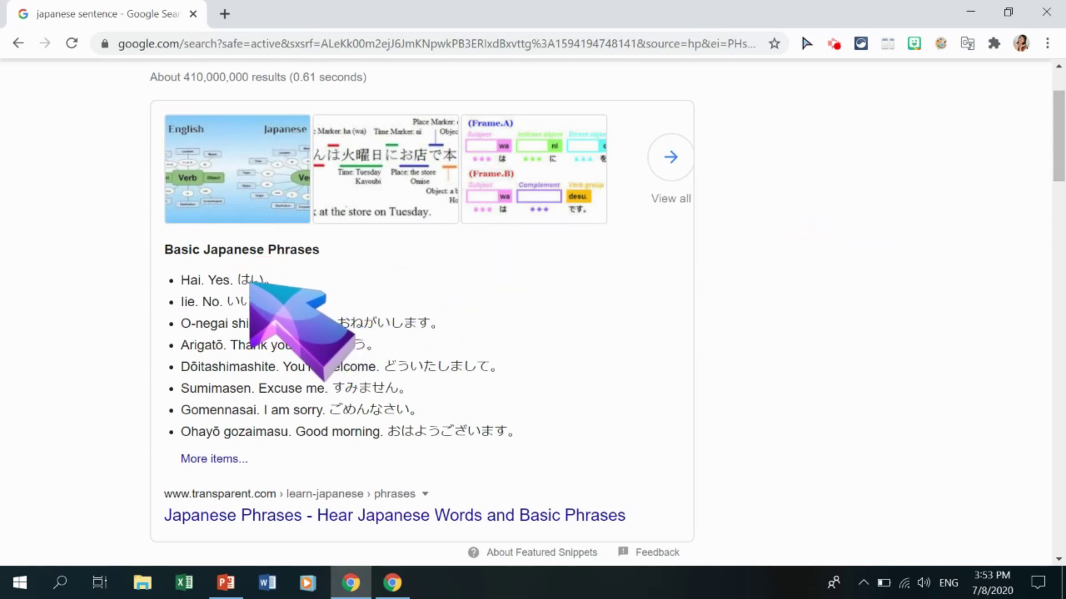
double_click(255, 280)
left_click_drag(253, 281, 258, 285)
right_click(260, 284)
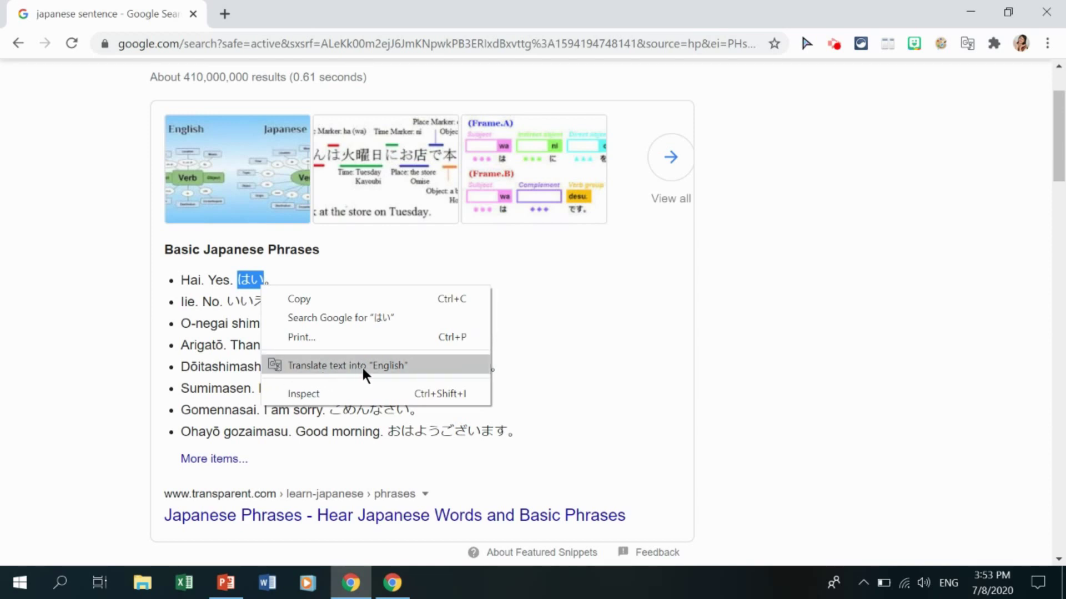
left_click(387, 368)
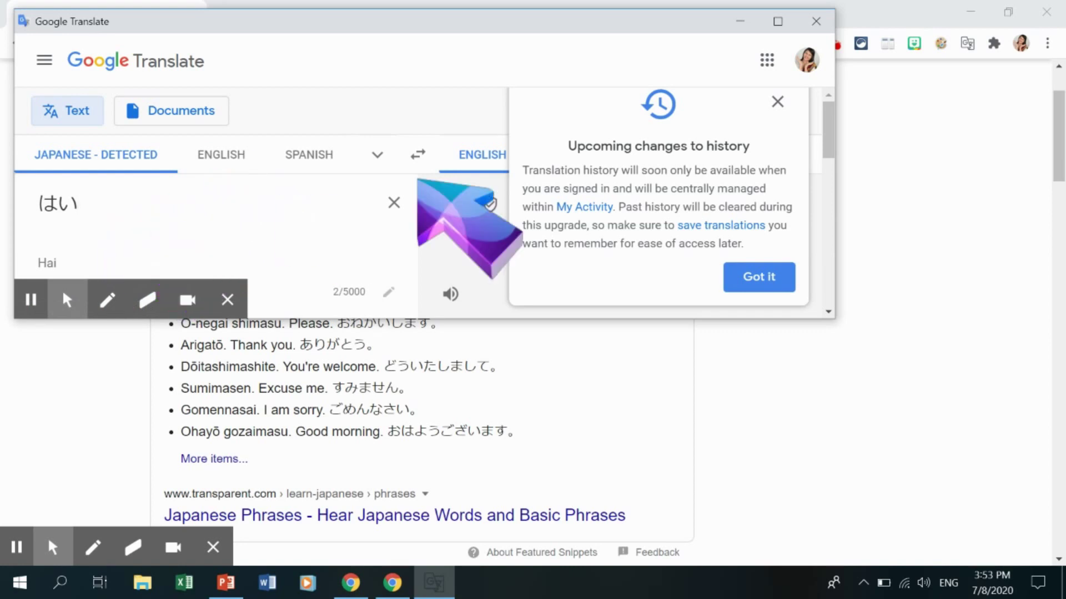
Step: Dismiss the translation history notice and close the Google Translate popup
left_click(771, 290)
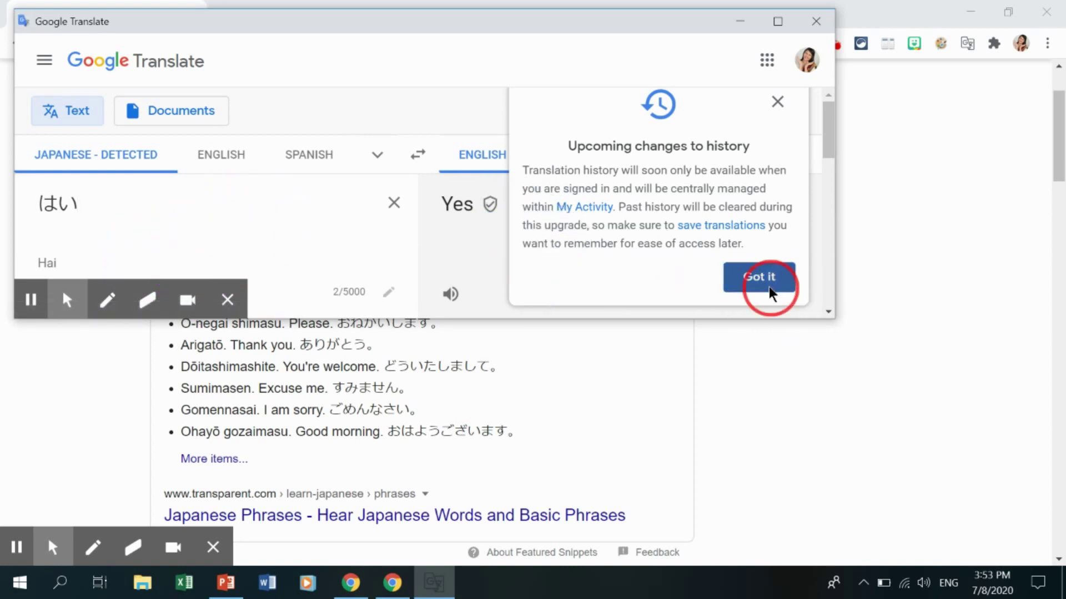
left_click(816, 21)
left_click_drag(1059, 166, 1063, 115)
left_click(308, 107)
Step: Replace the query with 'chinese sentences' and run the search
key("ctrl+a")
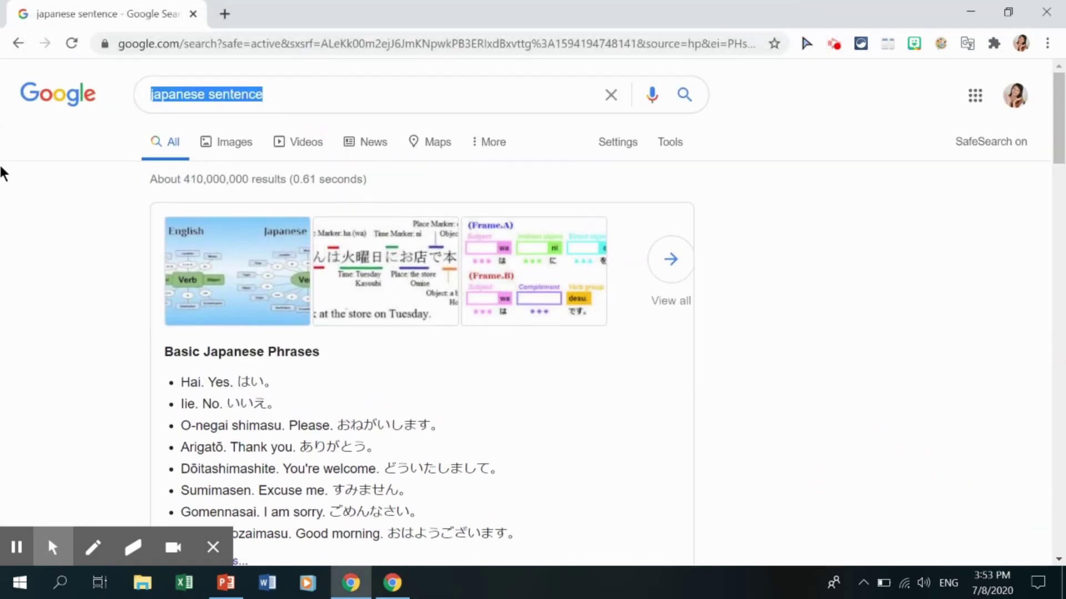
type("s")
key("BackSpace")
type("chinc")
key("BackSpace")
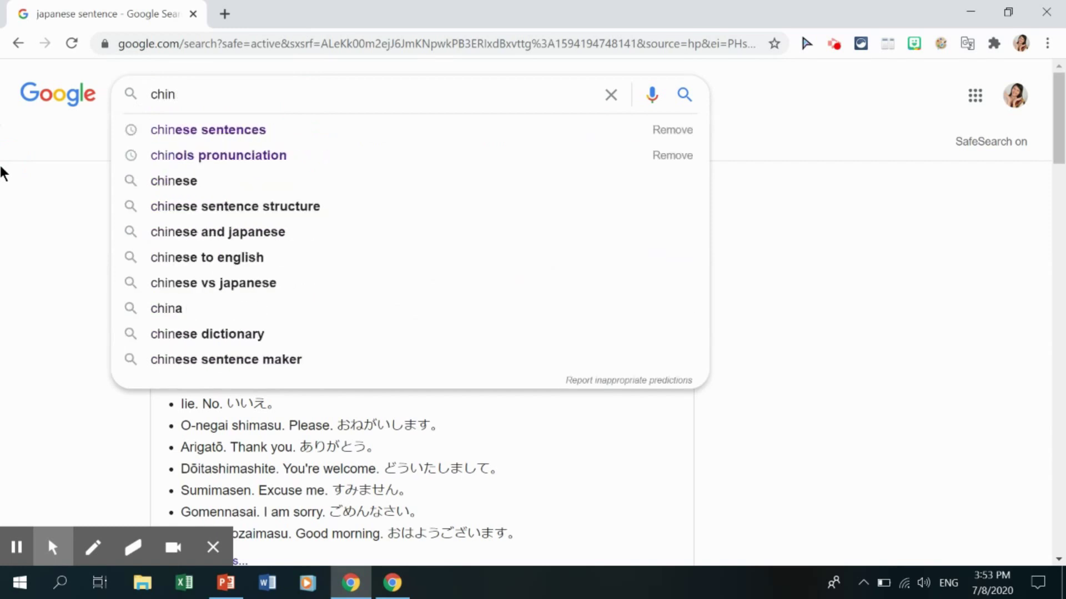
type("ese sentences")
key("Return")
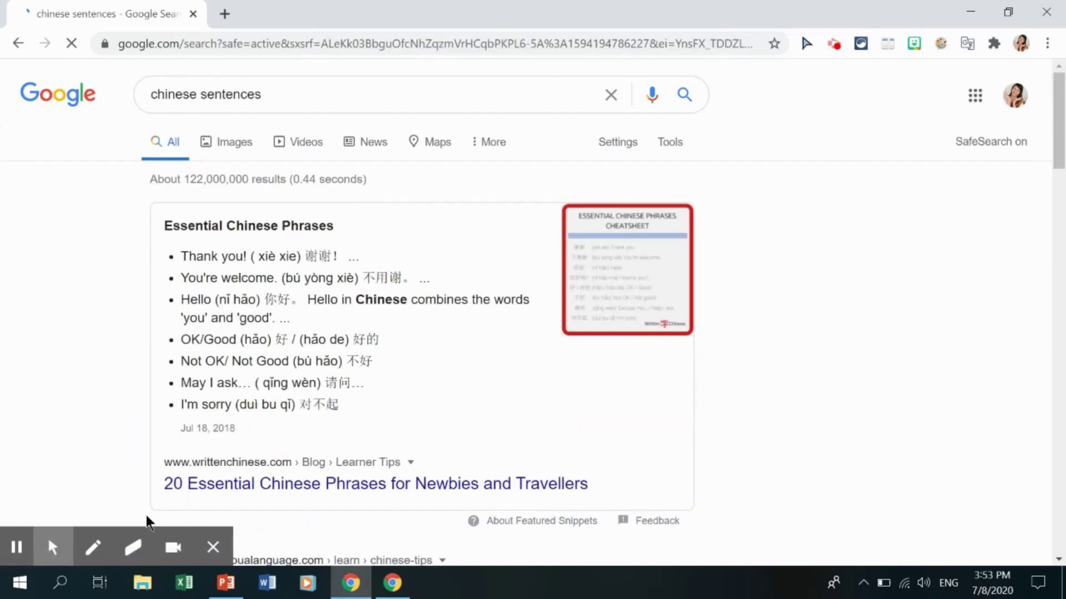
left_click(210, 545)
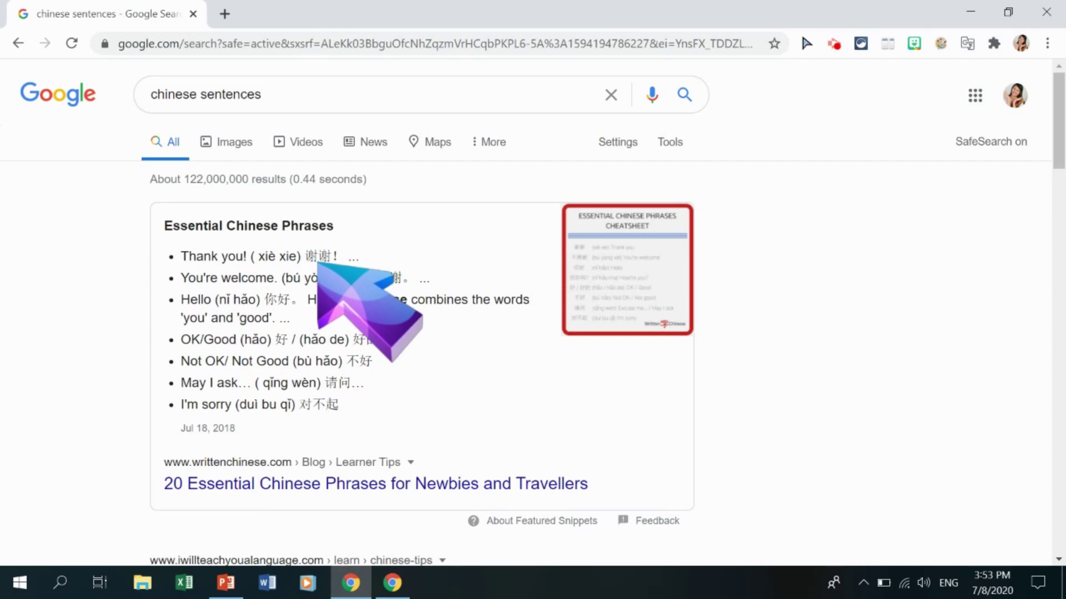
Step: Translate 谢谢 into English ('Thank you'), then close the translation popup
left_click(312, 254)
double_click(314, 256)
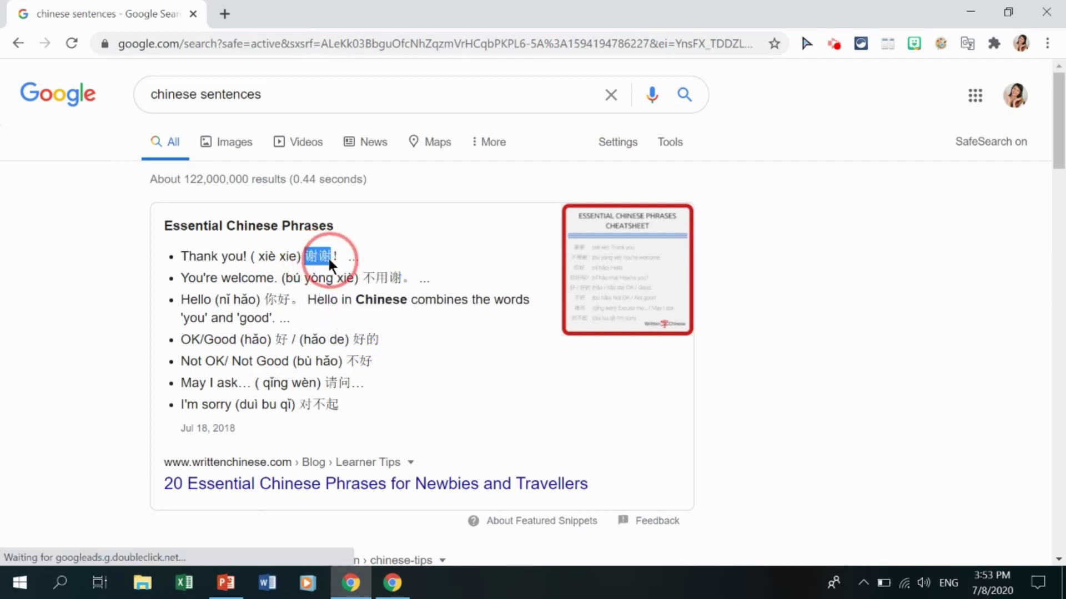
right_click(329, 262)
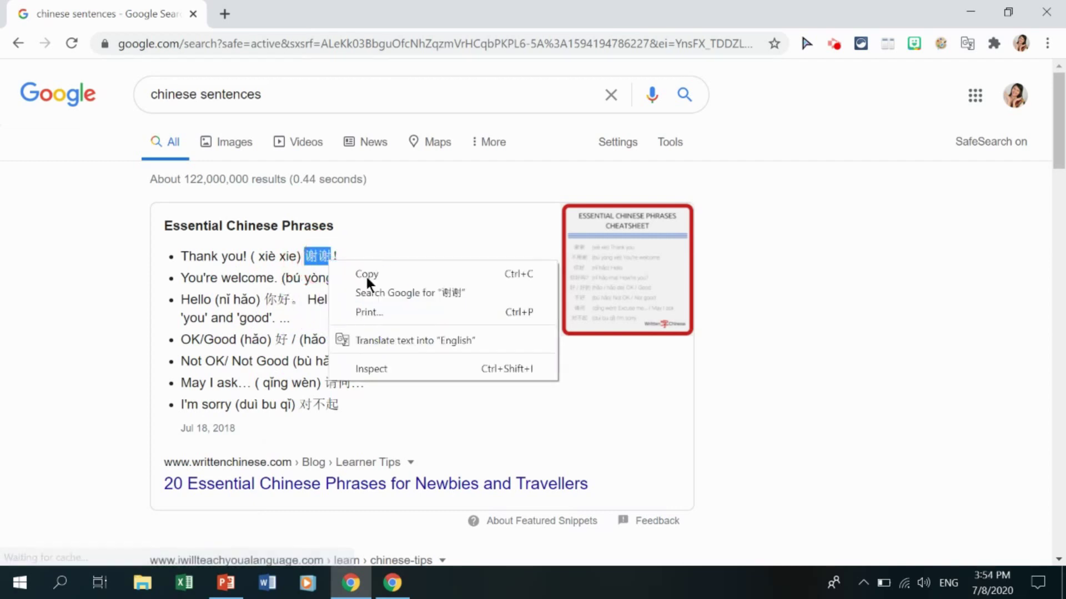
left_click(454, 347)
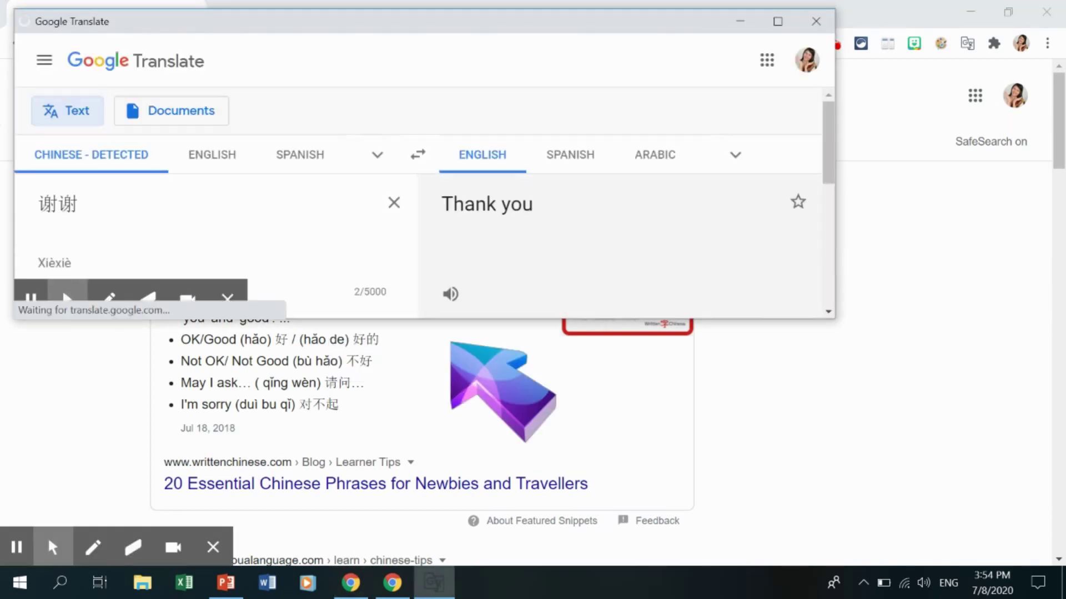
left_click(826, 31)
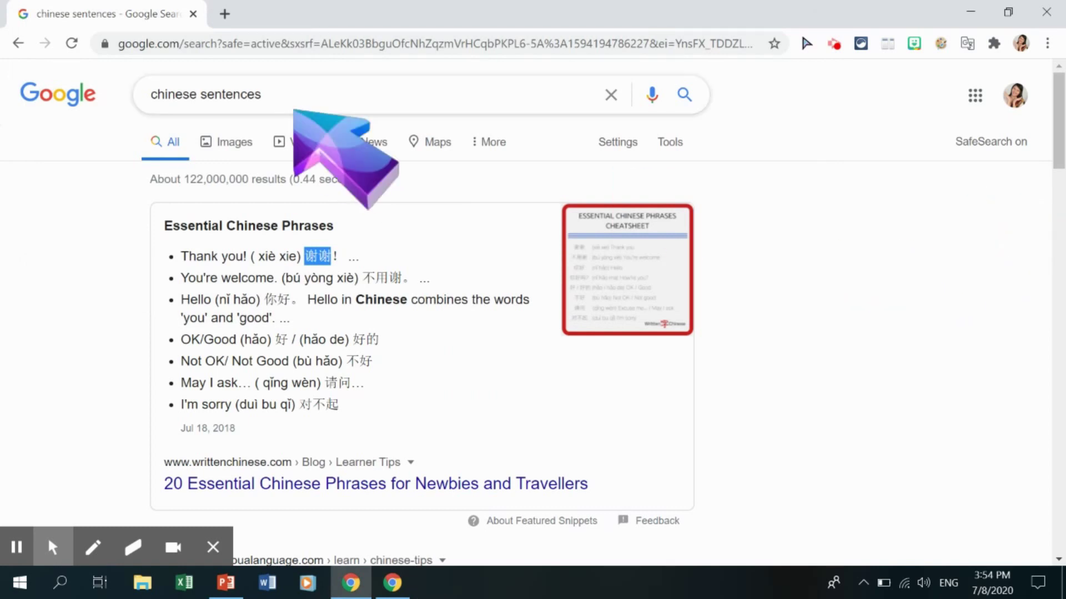
Step: Add Japanese to One Click Translate's languages beside English, then select 'Thank you' in the first bullet
left_click(967, 44)
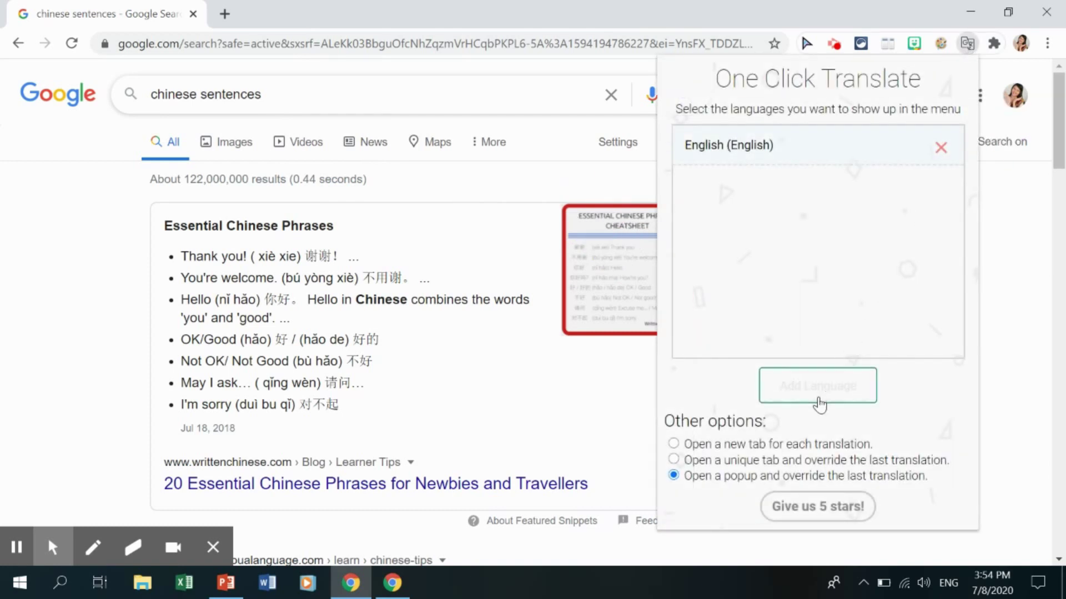
left_click(820, 405)
left_click(872, 300)
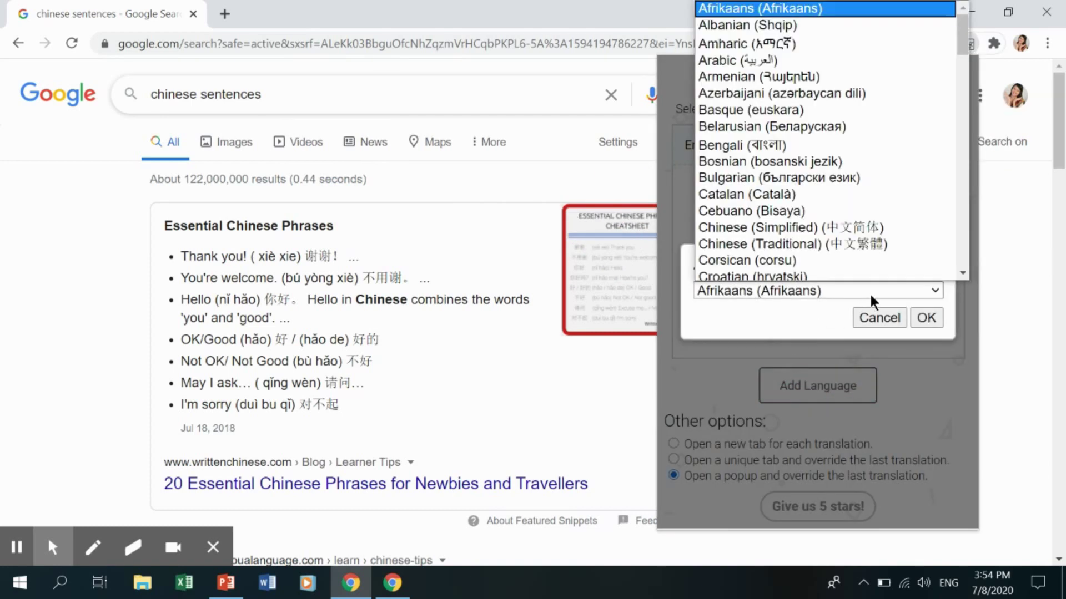
key("j")
scroll(804, 255, "down", 1)
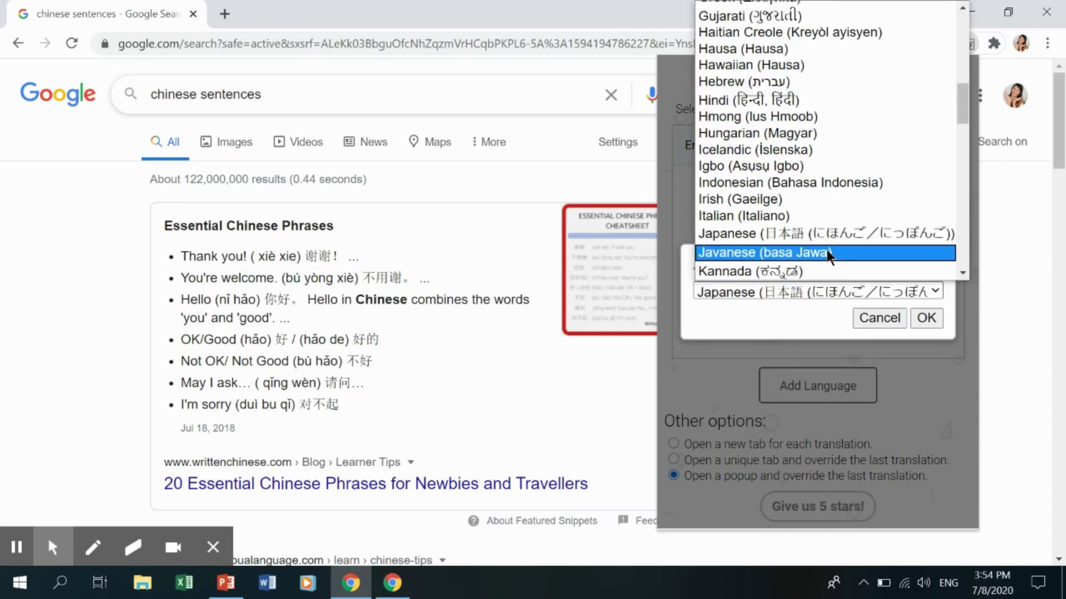
left_click(797, 236)
left_click(924, 321)
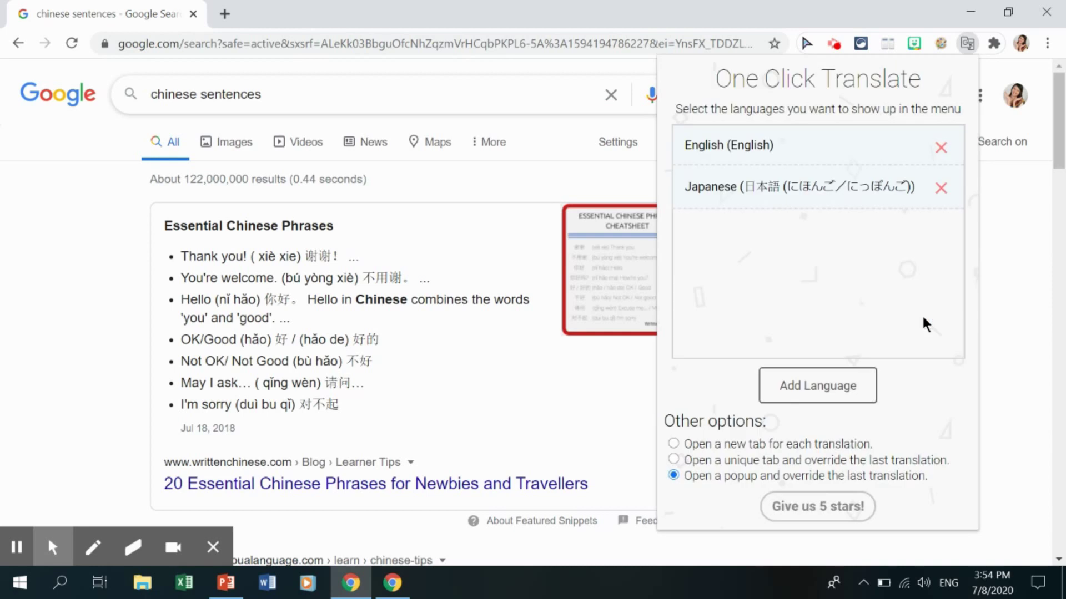
left_click(1040, 302)
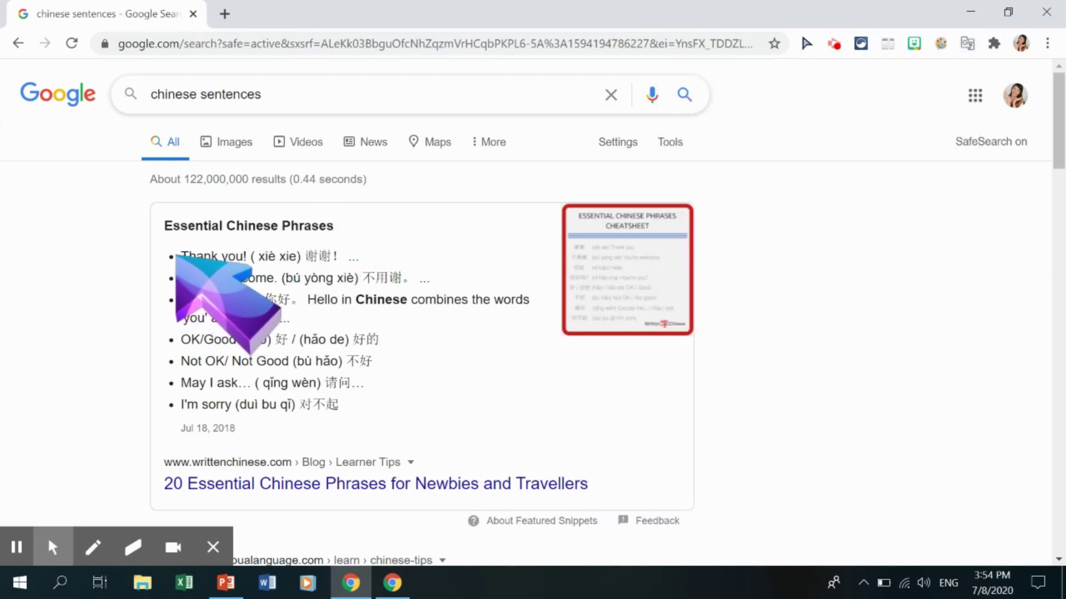
left_click_drag(178, 255, 244, 258)
Step: Translate the selected 'Thank you' into Japanese from the right-click Translate menu
right_click(209, 255)
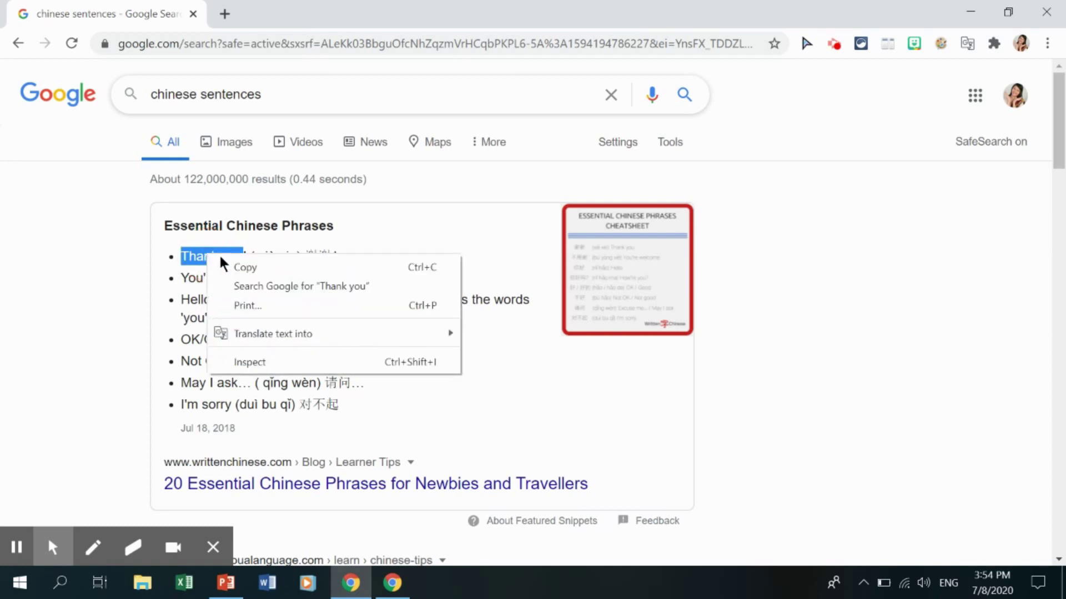
mouse_move(313, 340)
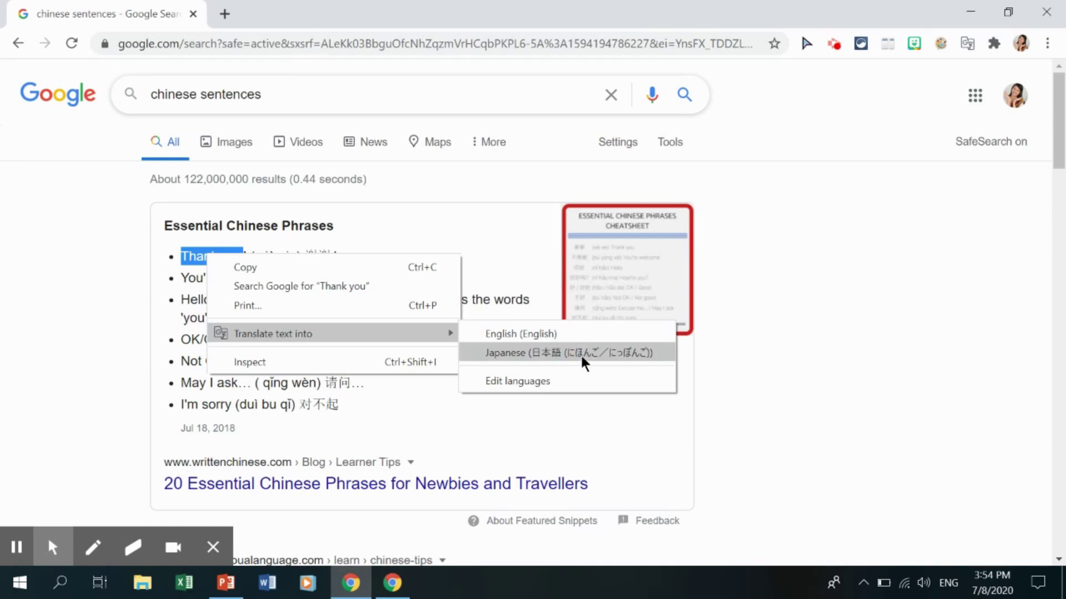
left_click(515, 354)
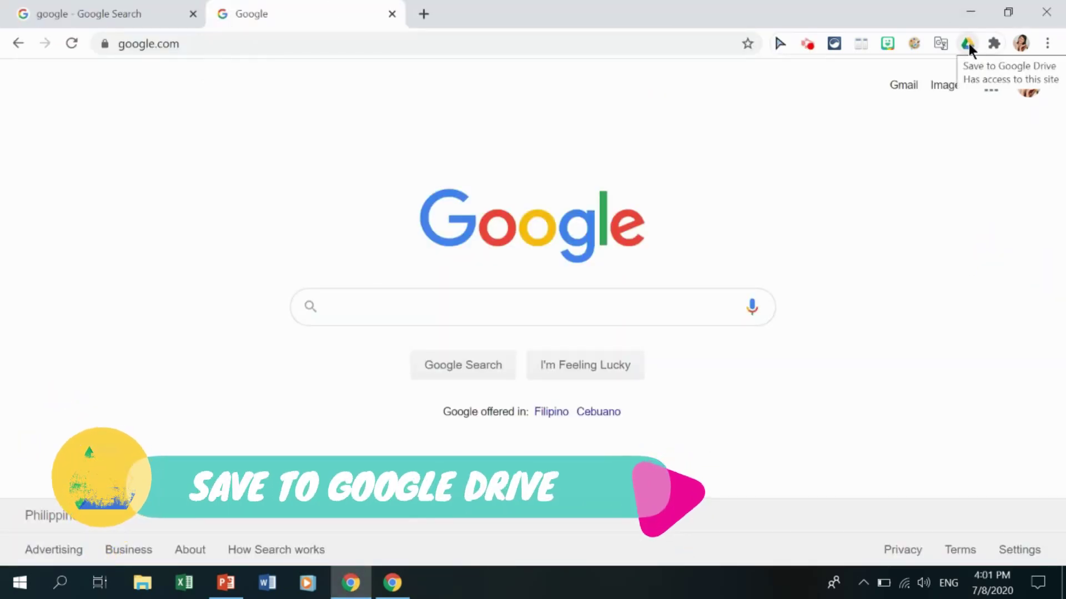
Step: On the google image results tab, show the Save to Google Drive options for the Chrome icon image
left_click(113, 14)
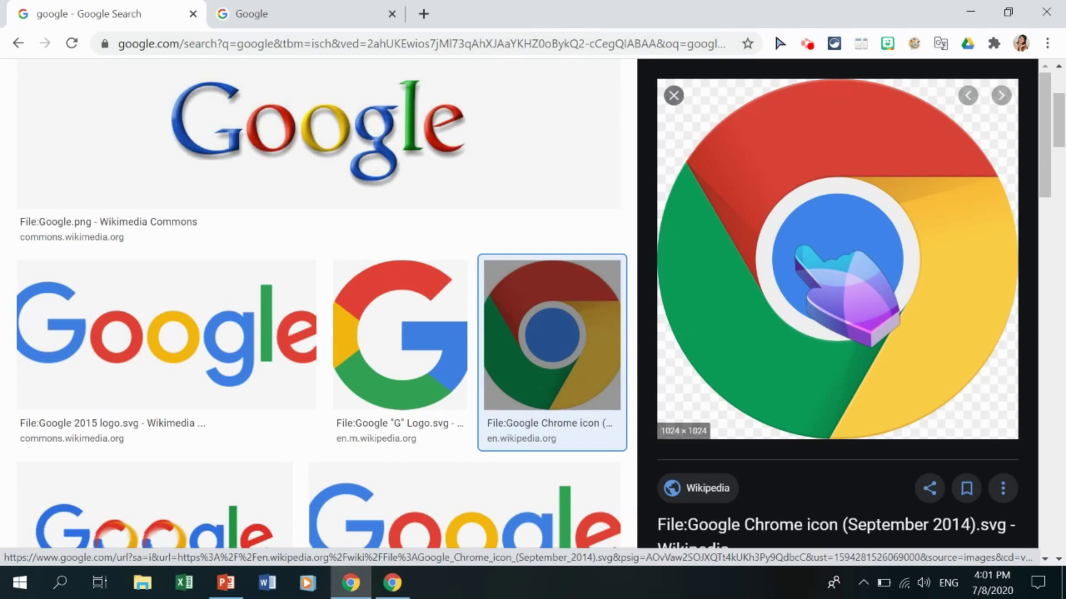
right_click(801, 251)
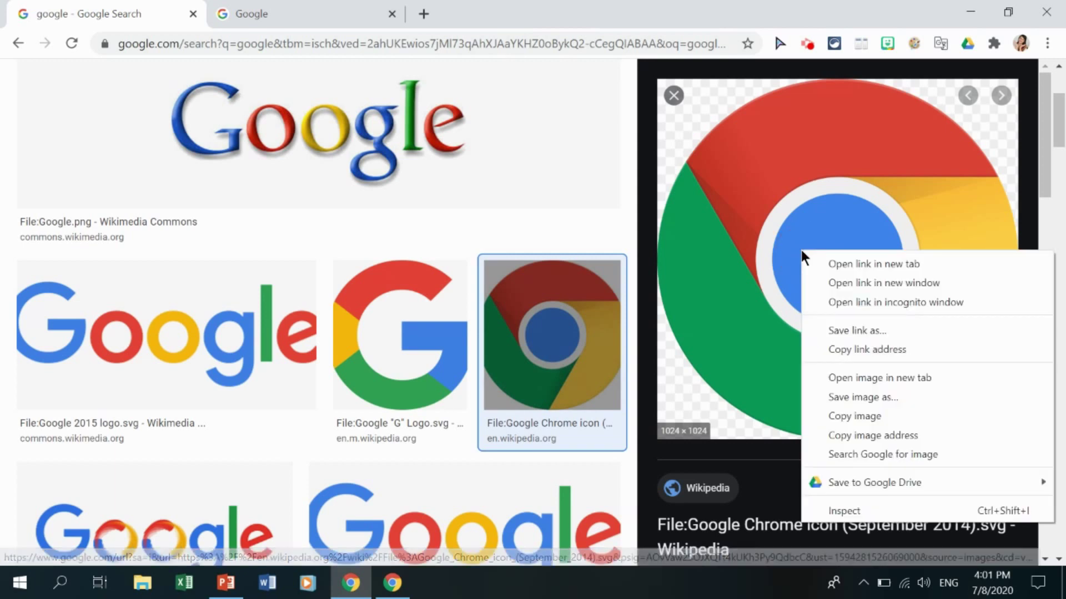
mouse_move(879, 490)
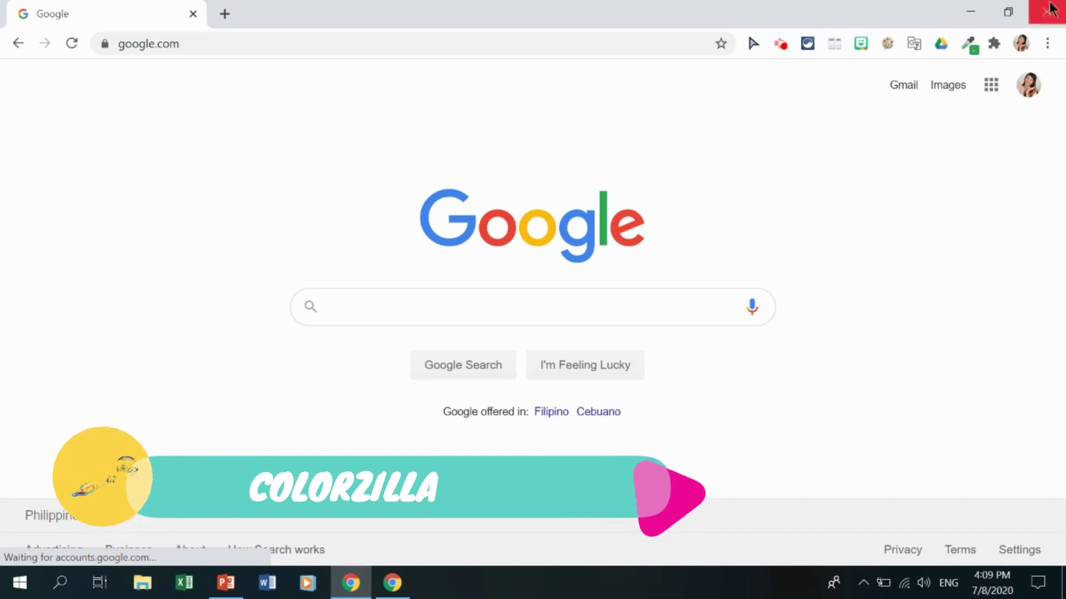
Step: Sample the Google logo's blue #4285f4 with ColorZilla and select its hex code in the picker
left_click(969, 47)
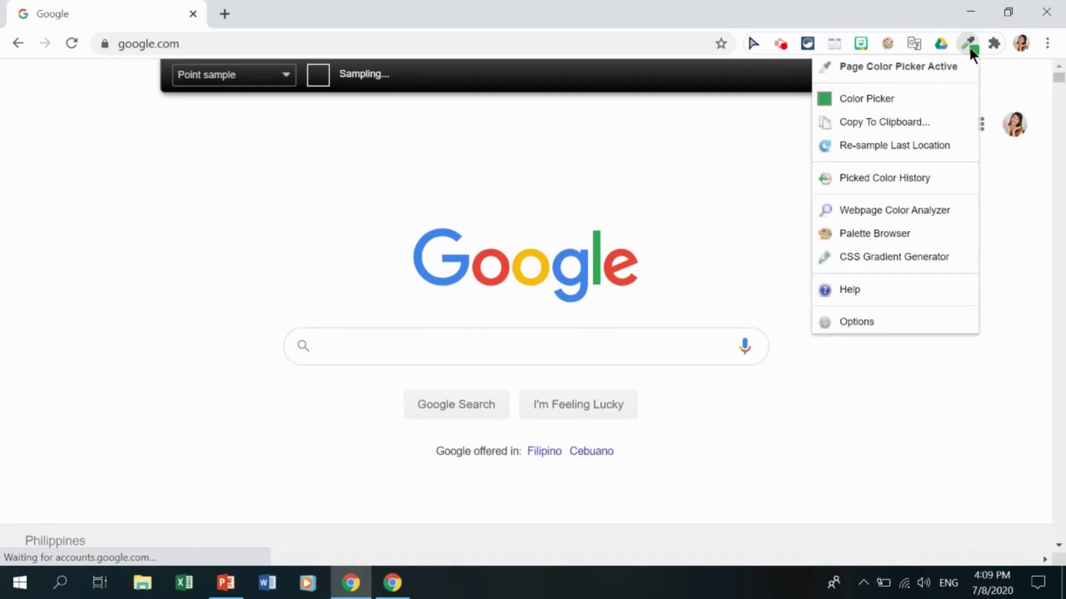
left_click(918, 67)
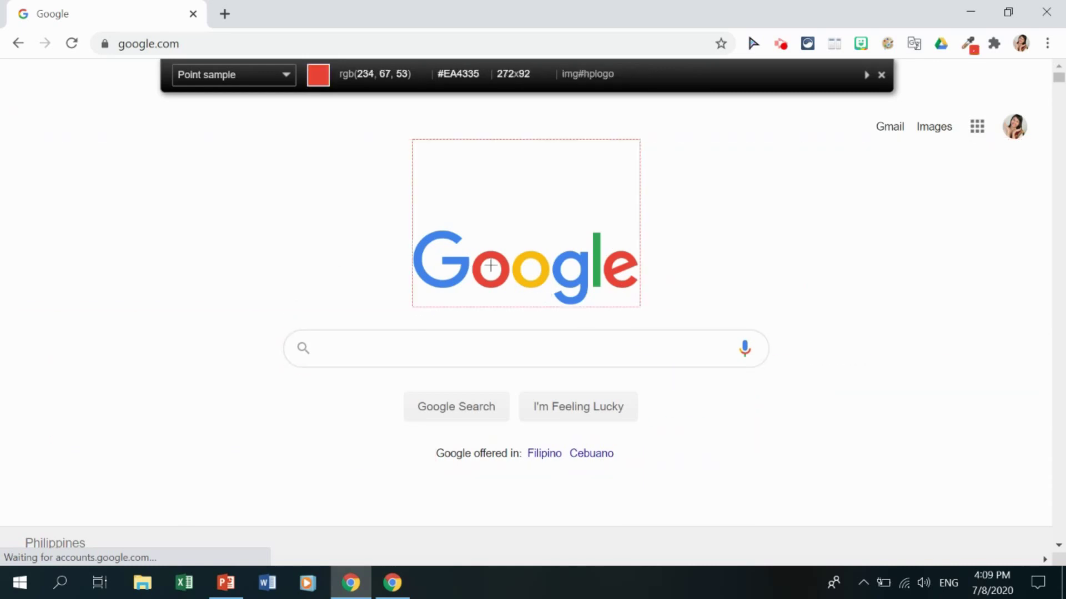
left_click(453, 236)
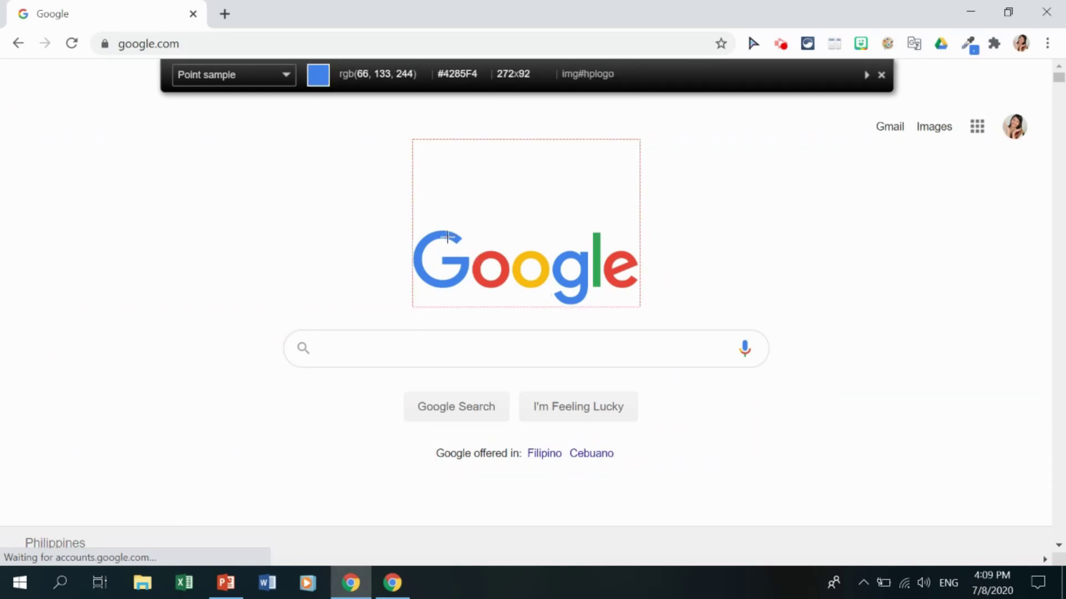
left_click(445, 233)
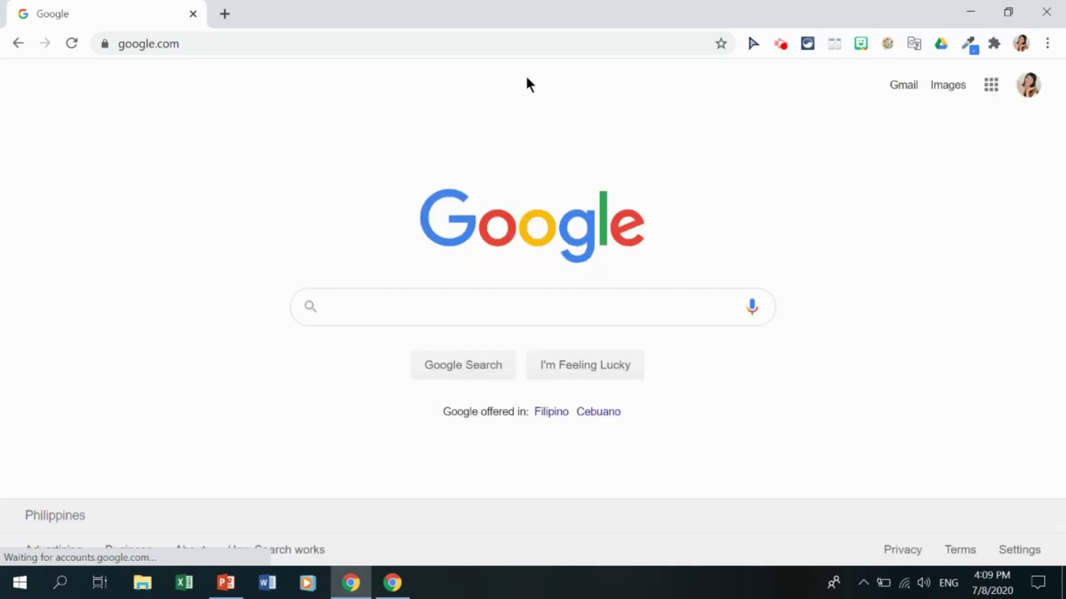
left_click(970, 46)
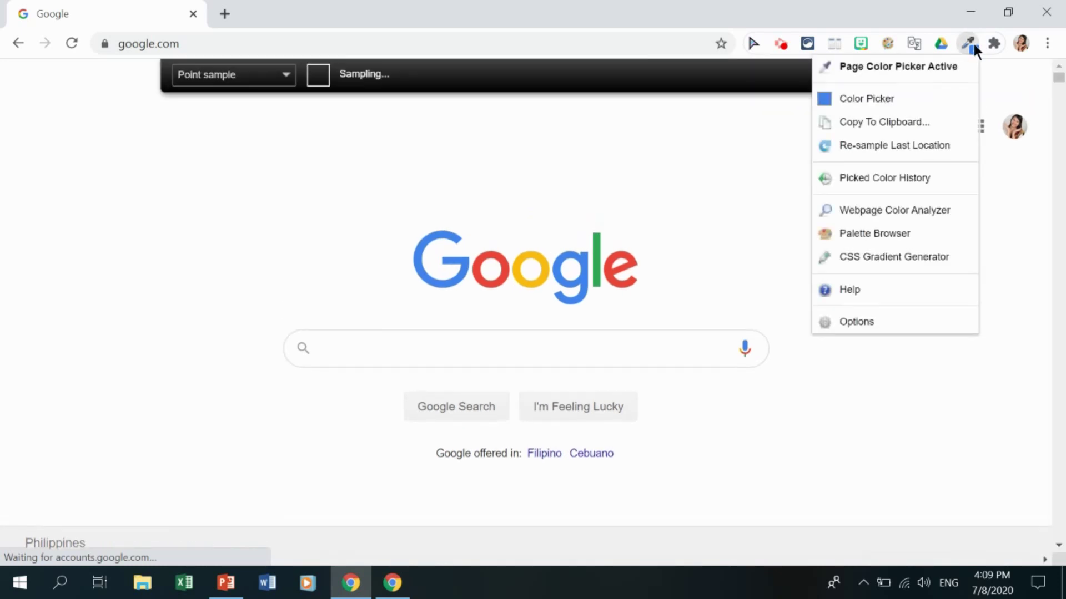
left_click(898, 105)
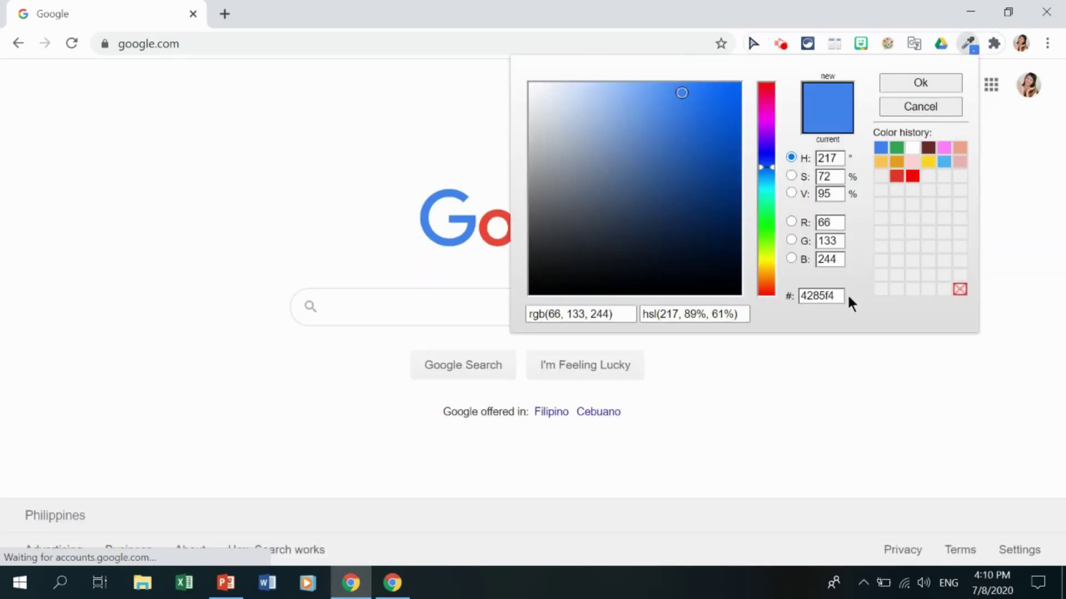
left_click_drag(831, 298, 777, 308)
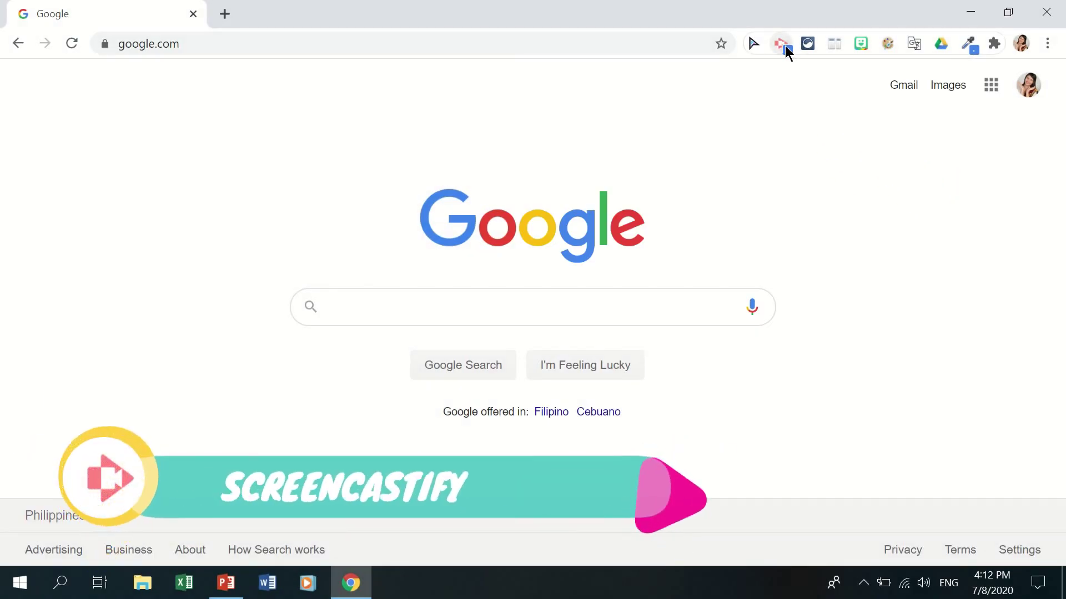
Step: Record an entire-screen desktop screencast with Screencastify, then stop sharing to end it
left_click(782, 44)
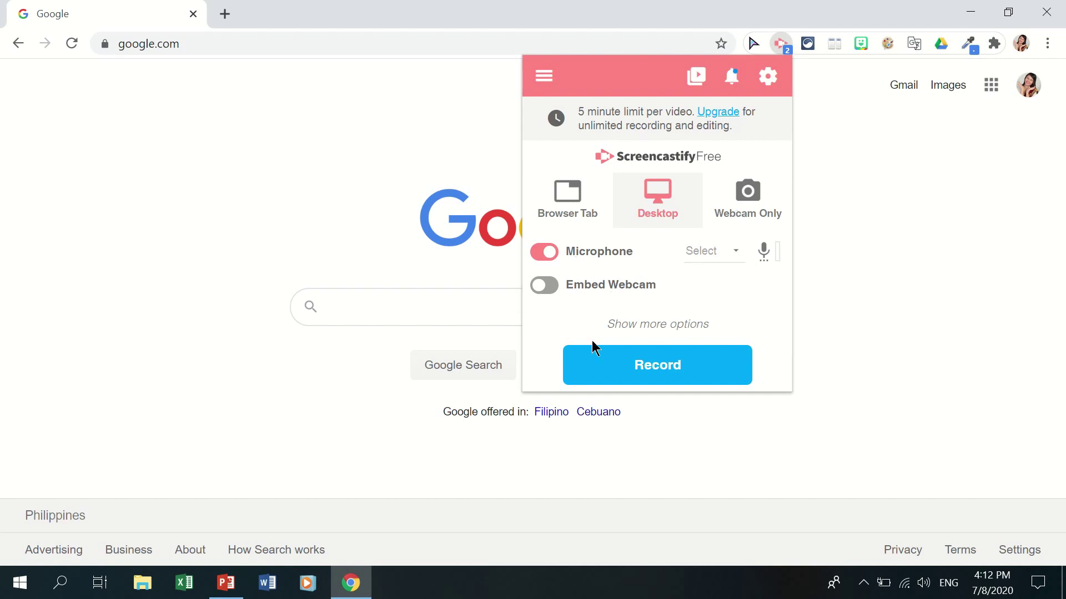
left_click(695, 377)
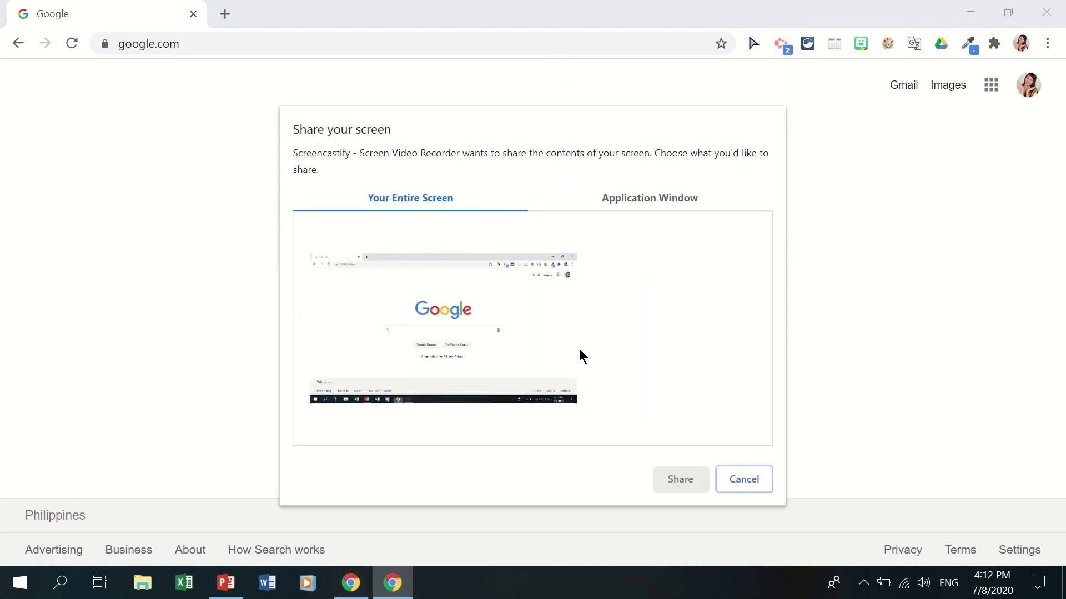
left_click(580, 355)
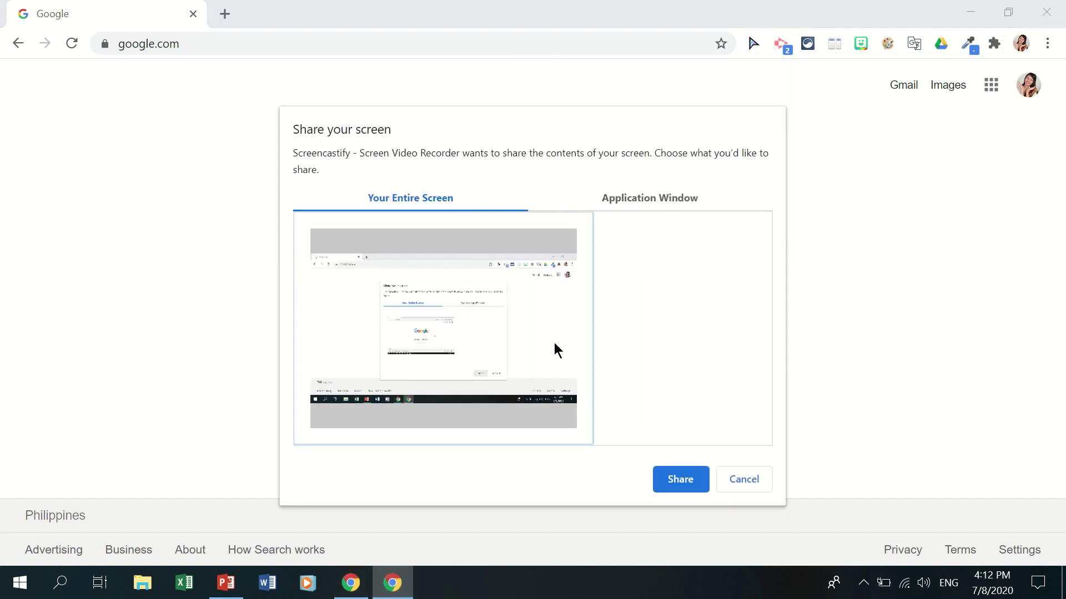
left_click(681, 480)
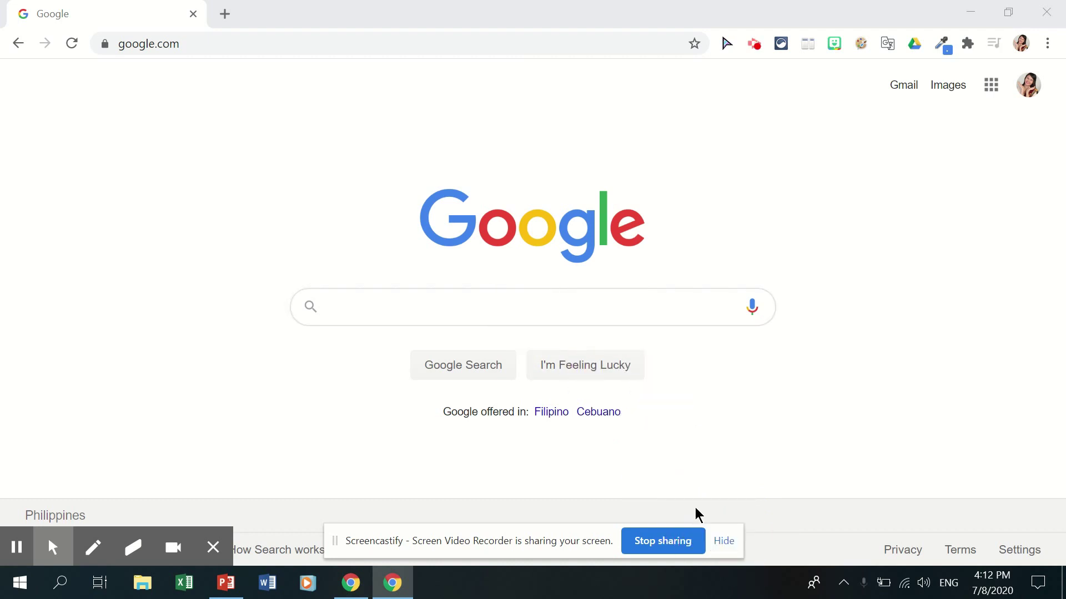
left_click(724, 546)
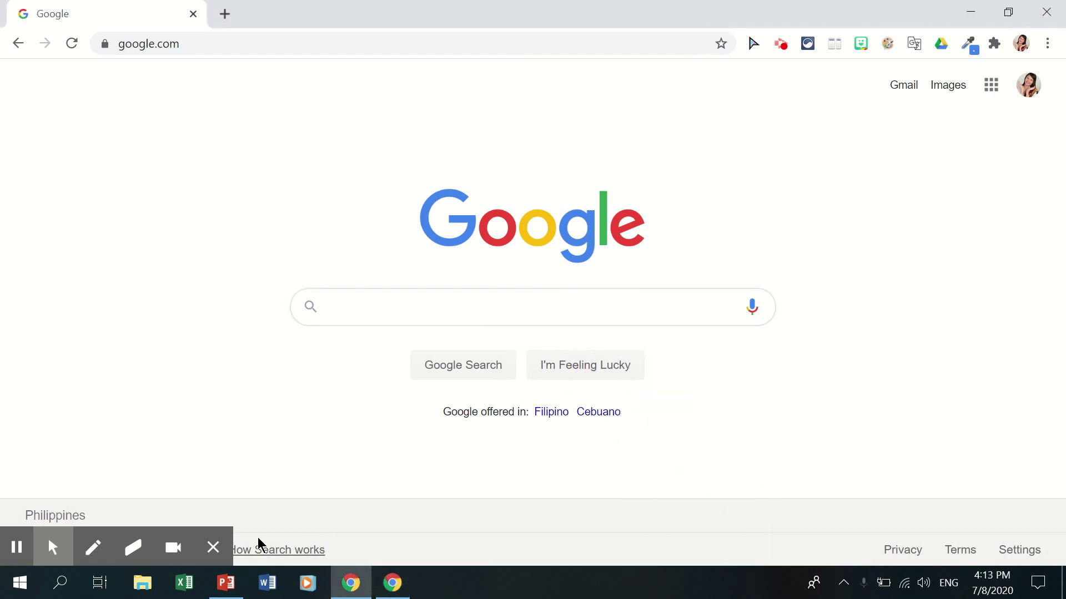
left_click(214, 548)
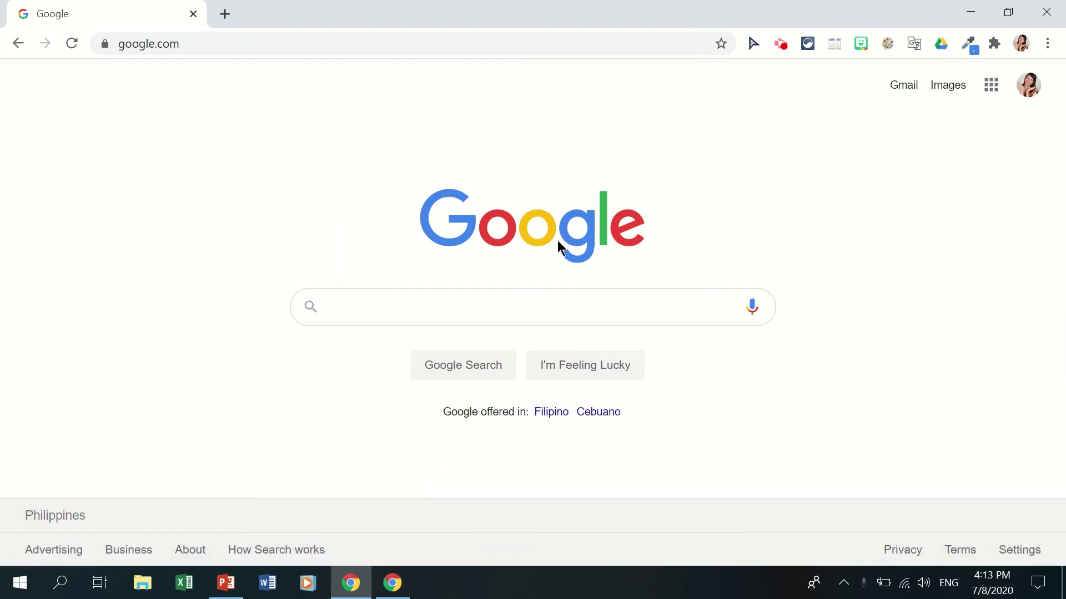
left_click(393, 581)
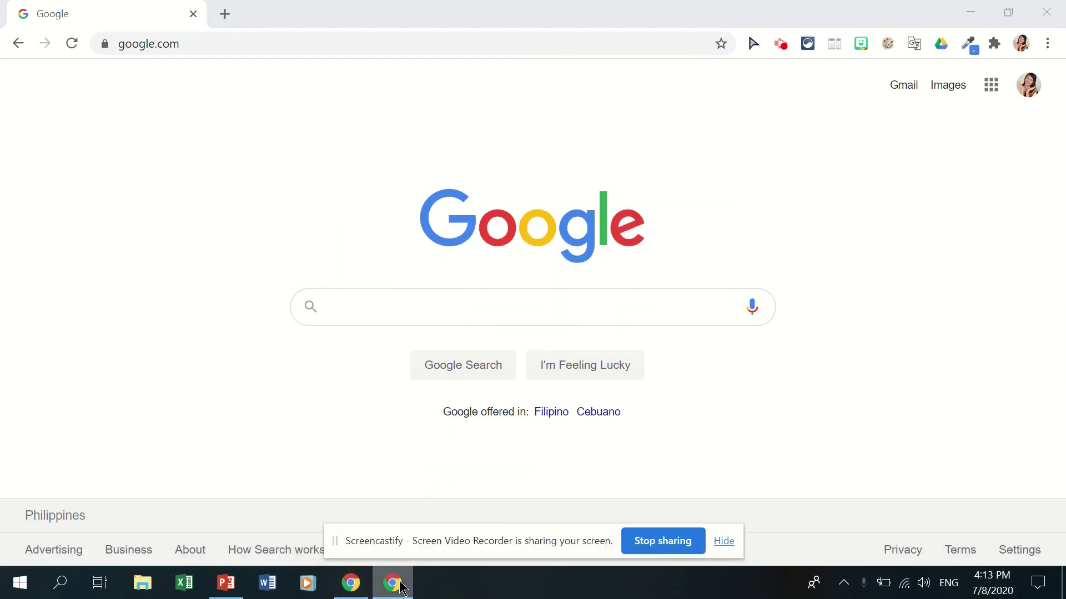
left_click(662, 541)
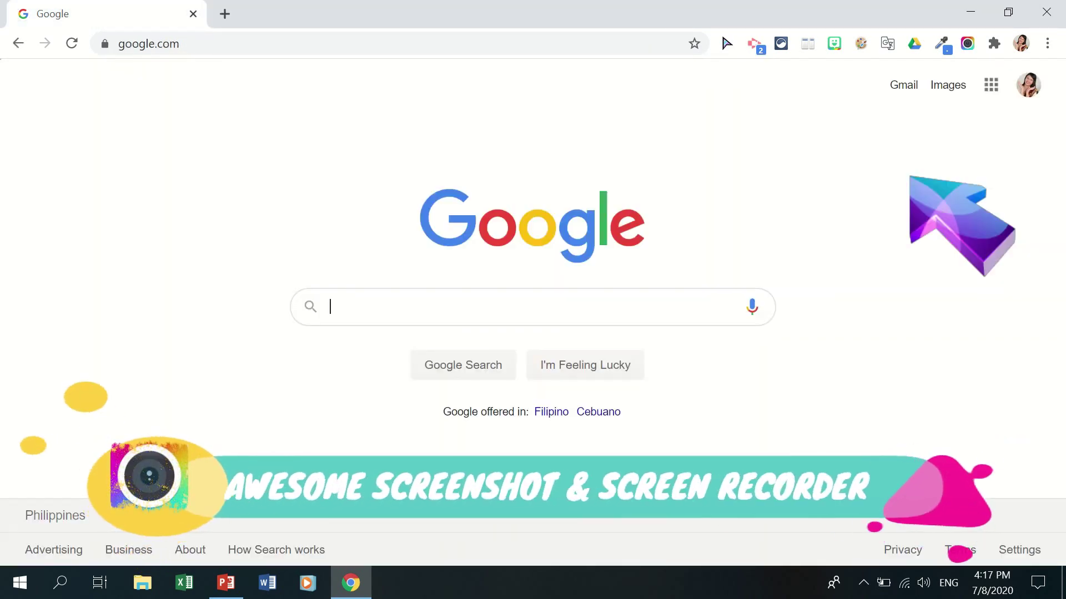
Step: Start an Awesome Screenshot recording of the entire screen with audio and hide the sharing bar
left_click(964, 45)
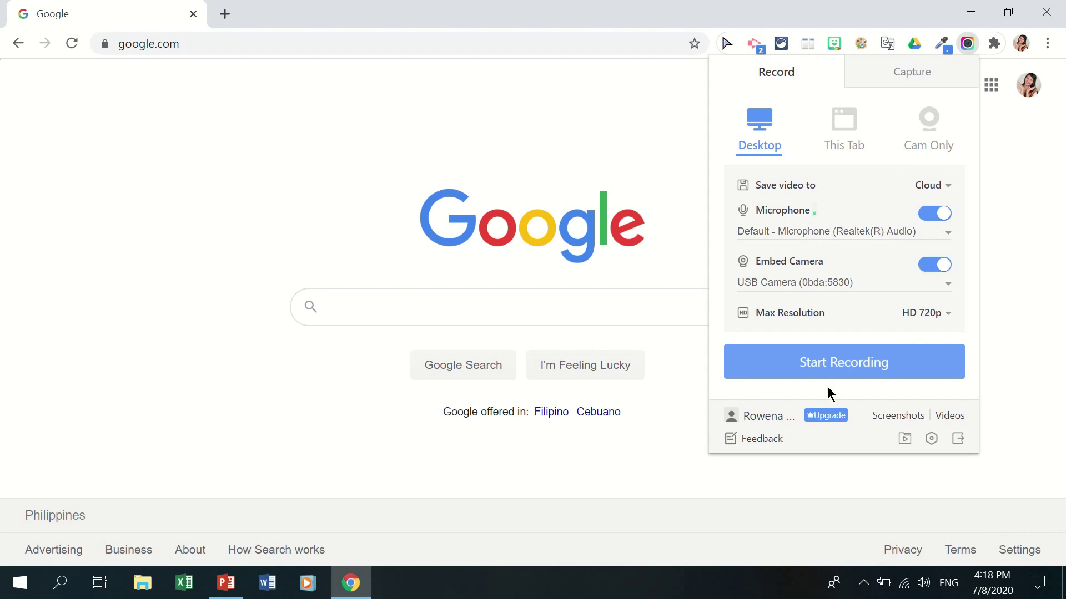
left_click(873, 368)
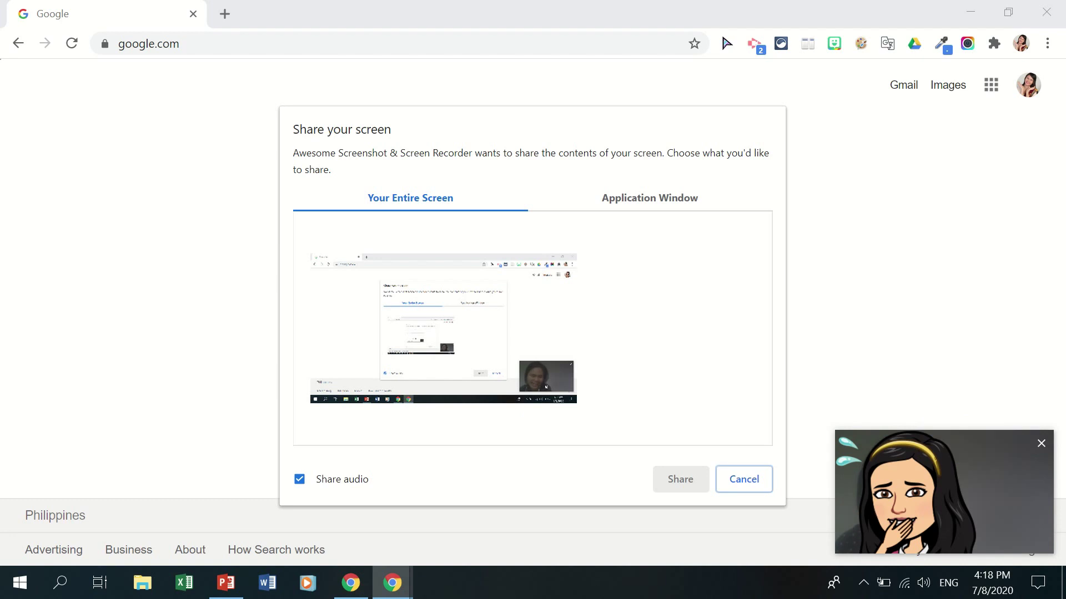
left_click(485, 347)
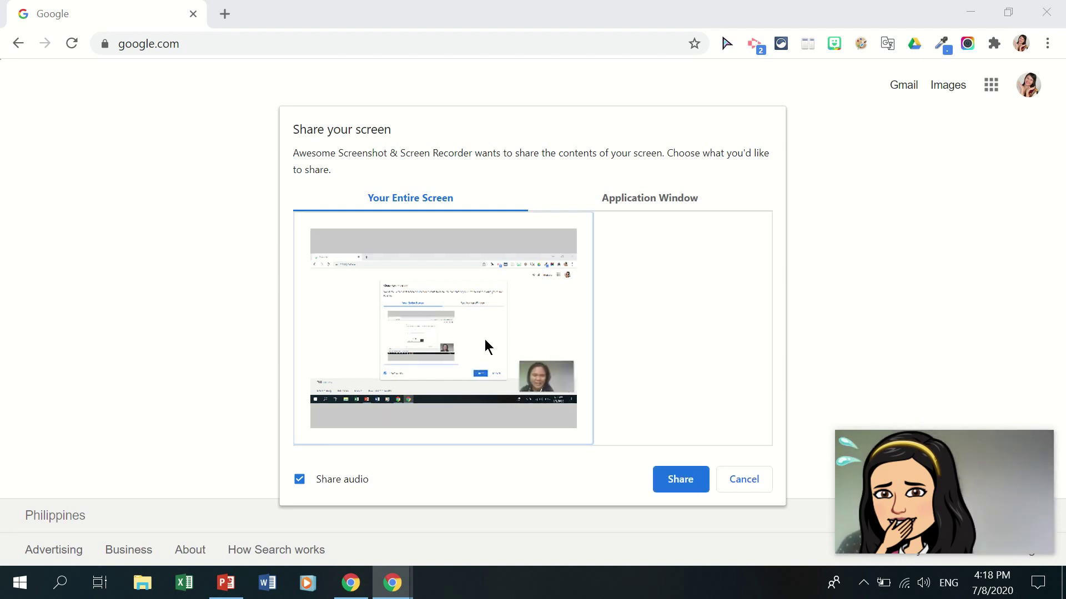
left_click(681, 479)
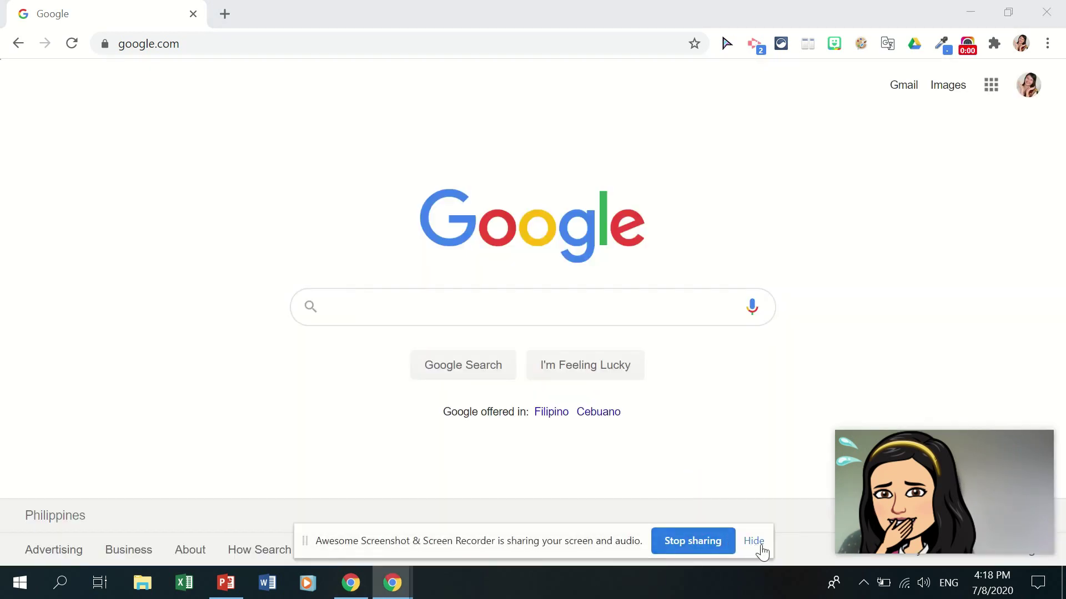
left_click(757, 543)
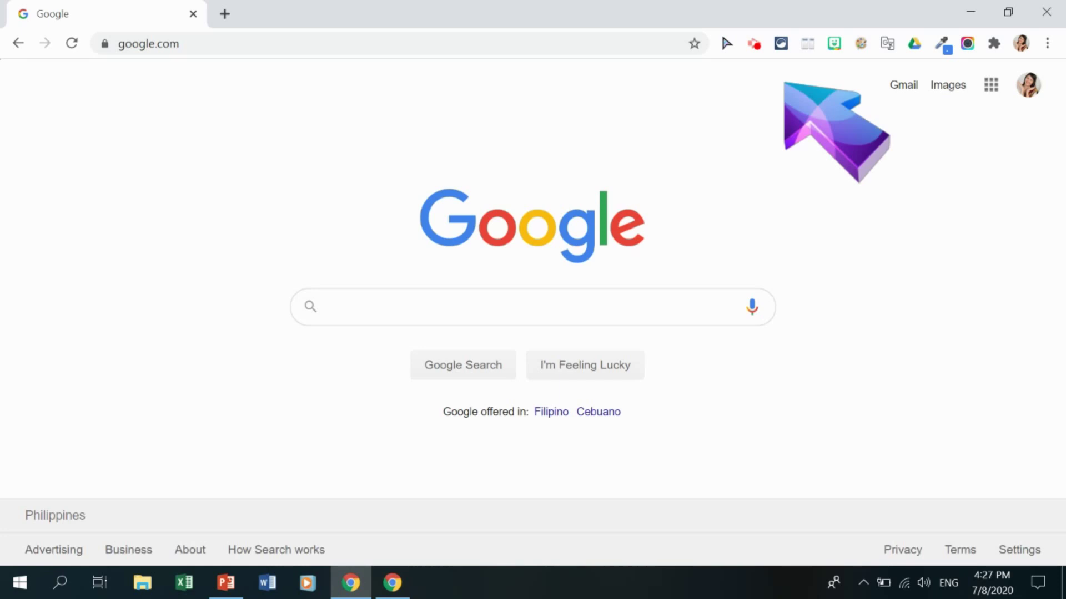
Step: In Extensity, switch off Awesome Screenshot & Screen Recorder, Bitmoji and ColorZilla
left_click(785, 47)
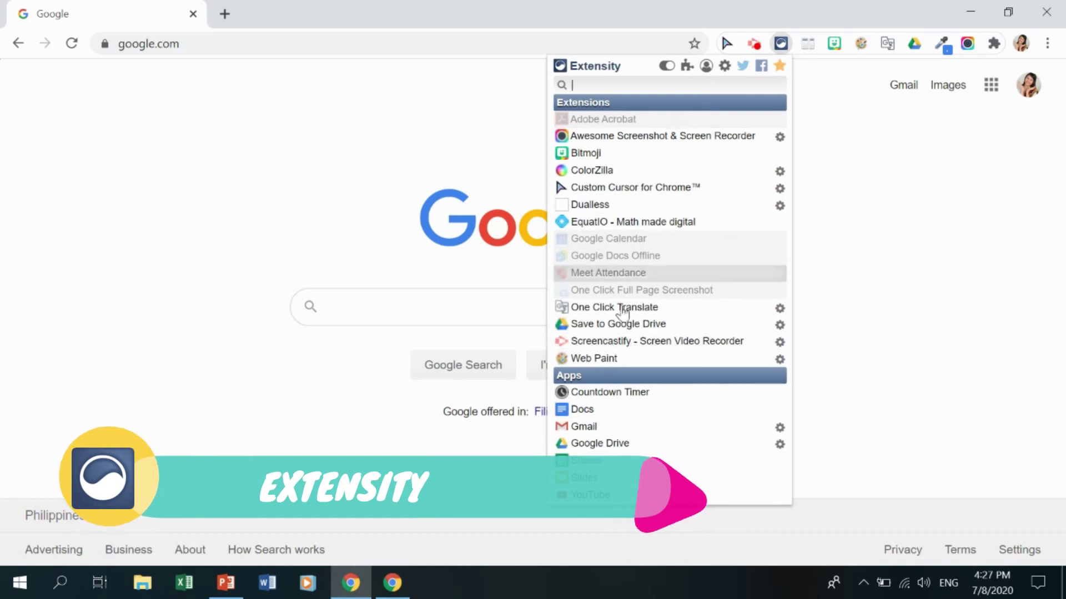
left_click(638, 143)
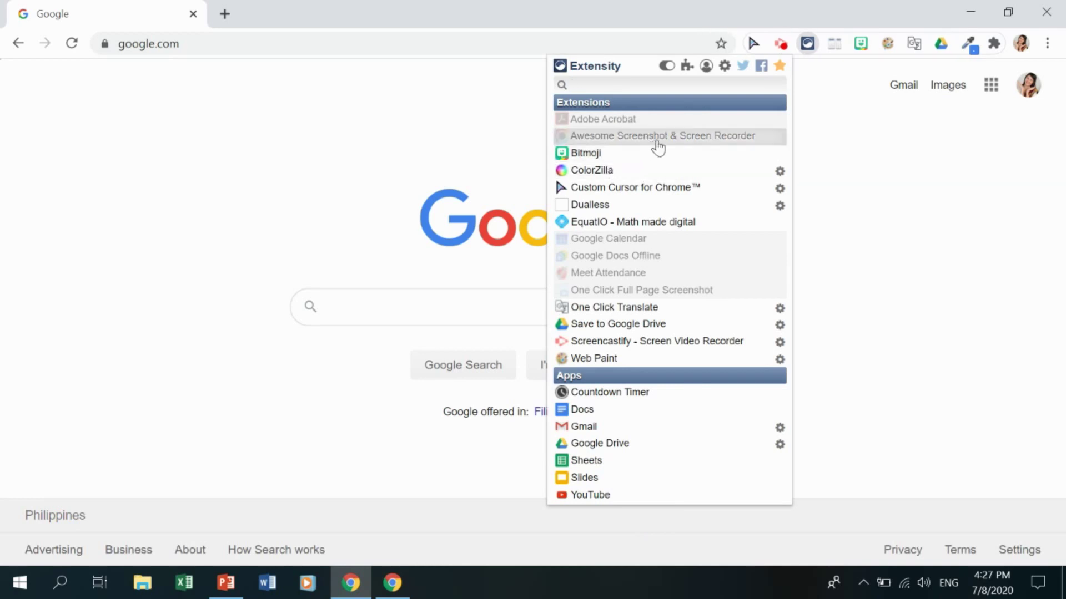
left_click(663, 142)
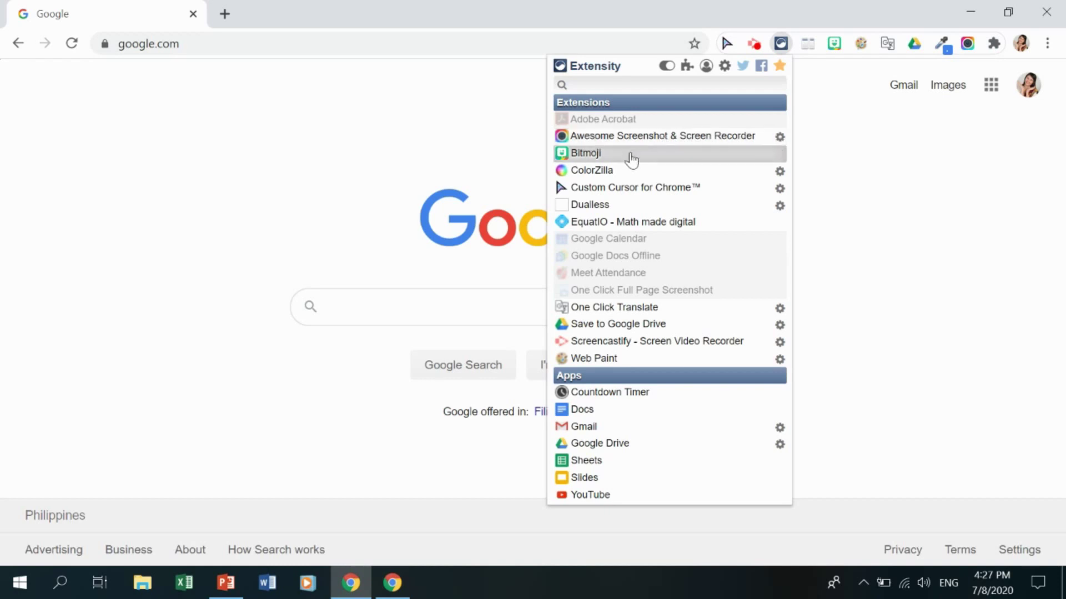
left_click(646, 152)
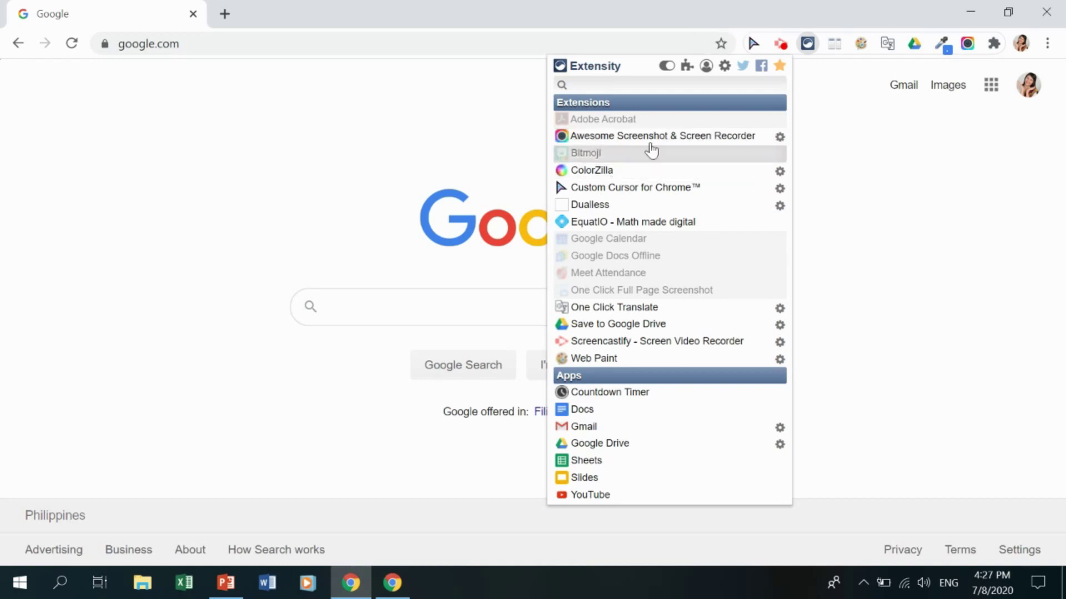
left_click(618, 142)
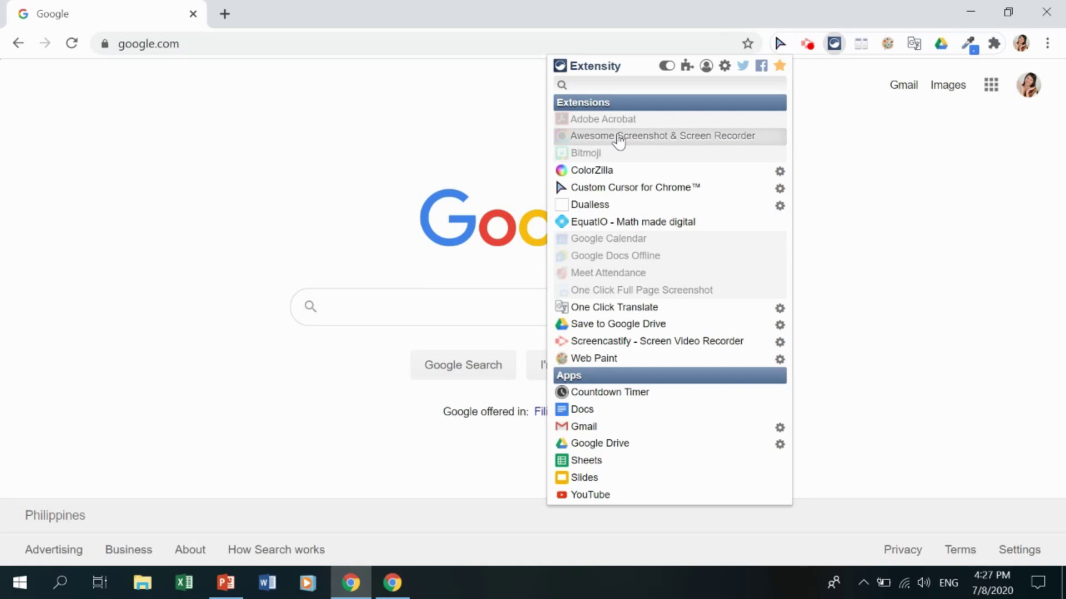
left_click(619, 171)
Step: Disable Dualless, EquatIO, Web Paint, Save to Google Drive and One Click Translate, then re-enable Bitmoji
left_click(621, 205)
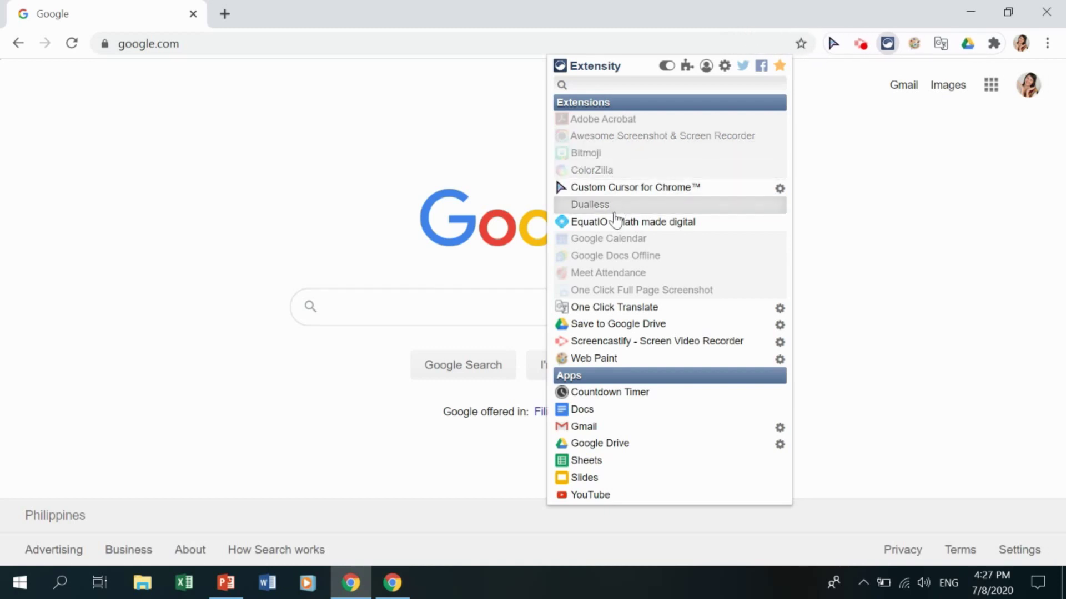
left_click(613, 222)
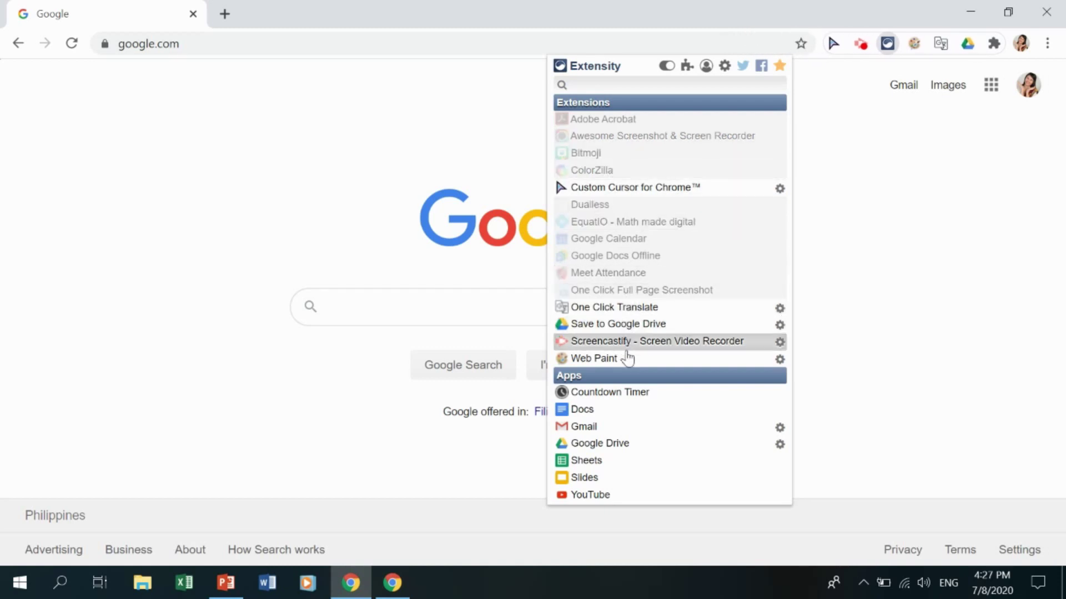
left_click(625, 360)
left_click(613, 325)
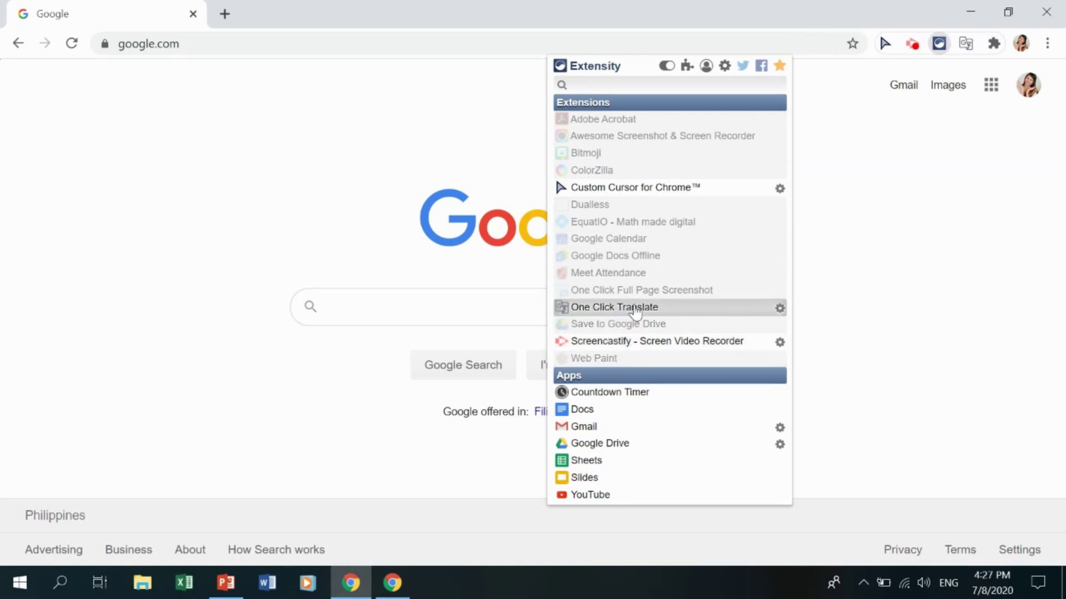
left_click(641, 307)
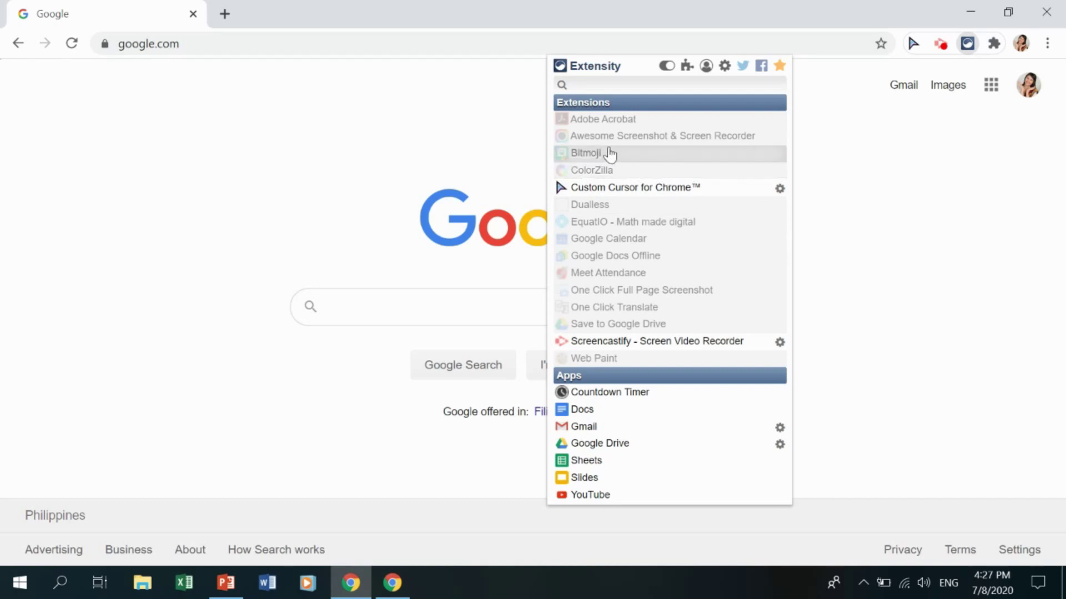
left_click(607, 153)
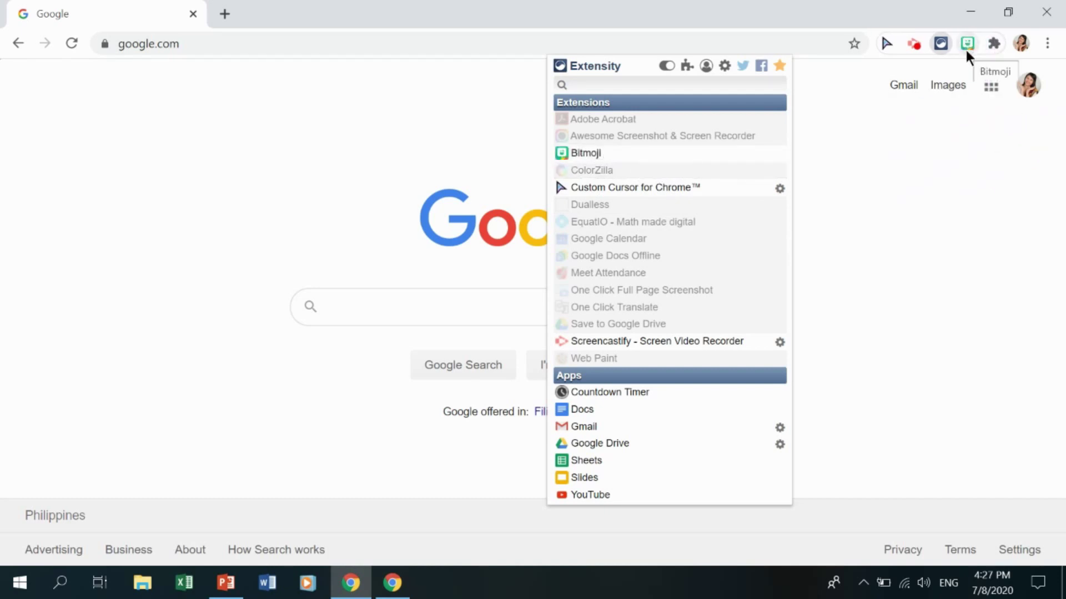